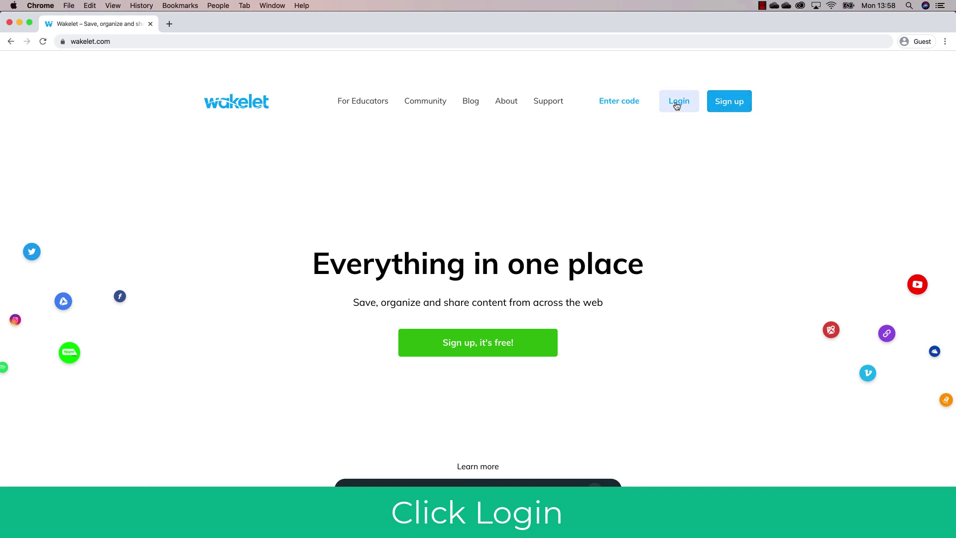
- Log in to Wakelet with a Google account through Continue with Google
left_click(677, 105)
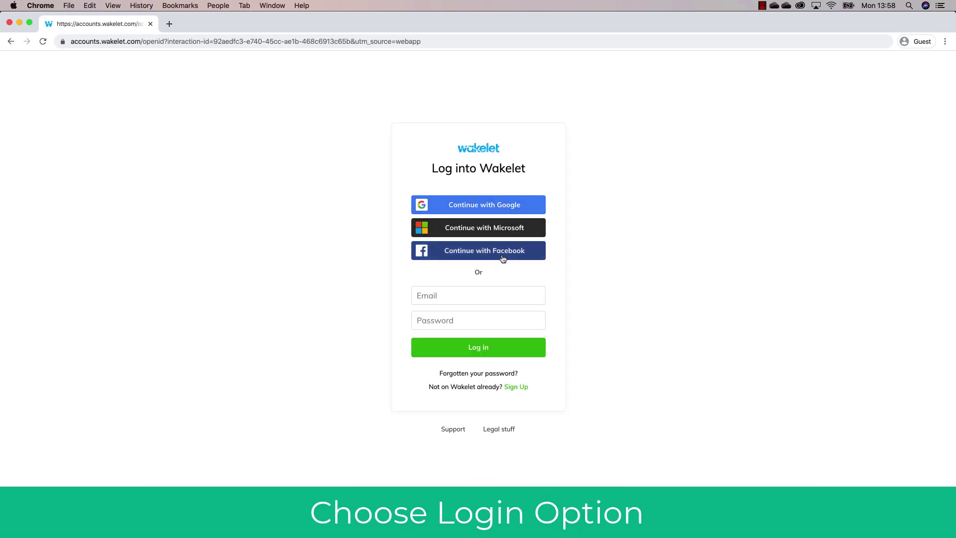
left_click(511, 207)
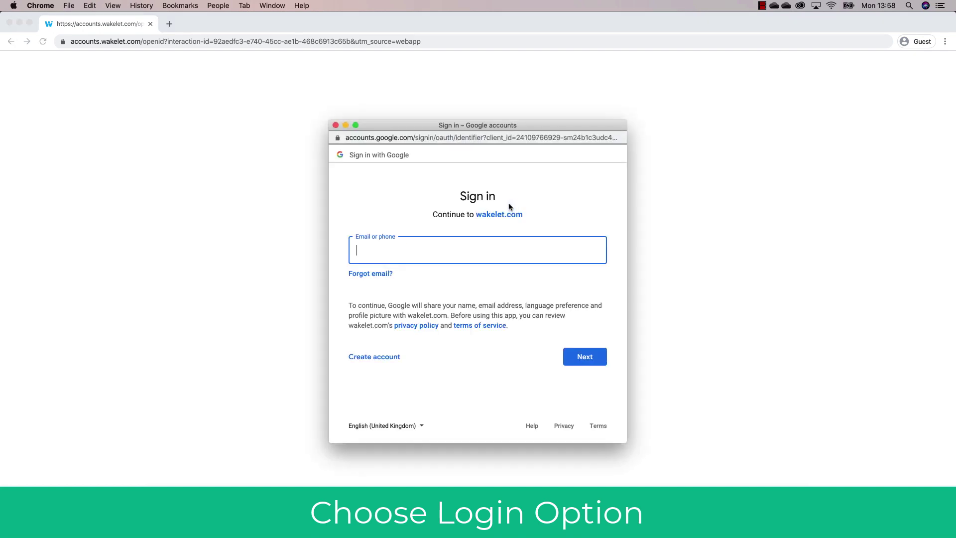
left_click(335, 126)
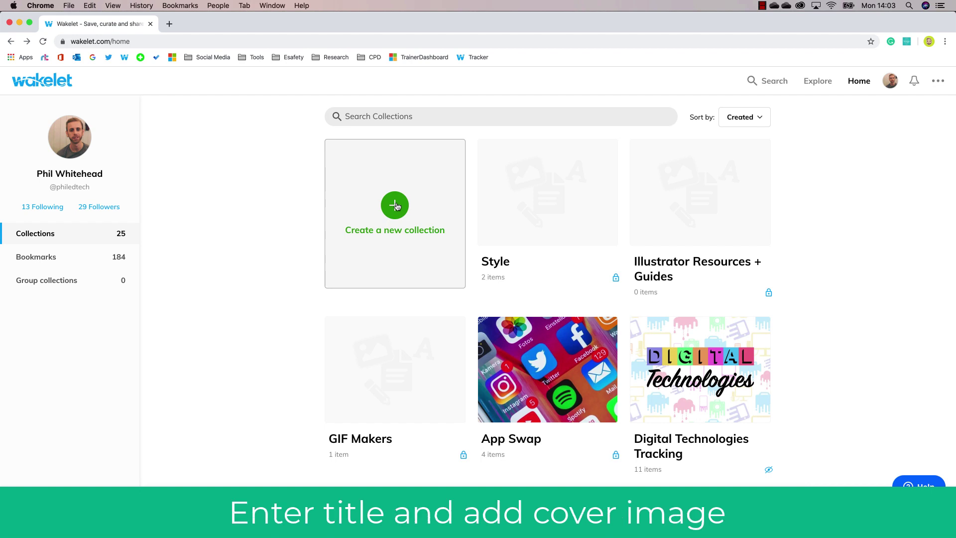
- Create a new collection titled 'Maths Resources' and bring up its cover image choices
left_click(396, 206)
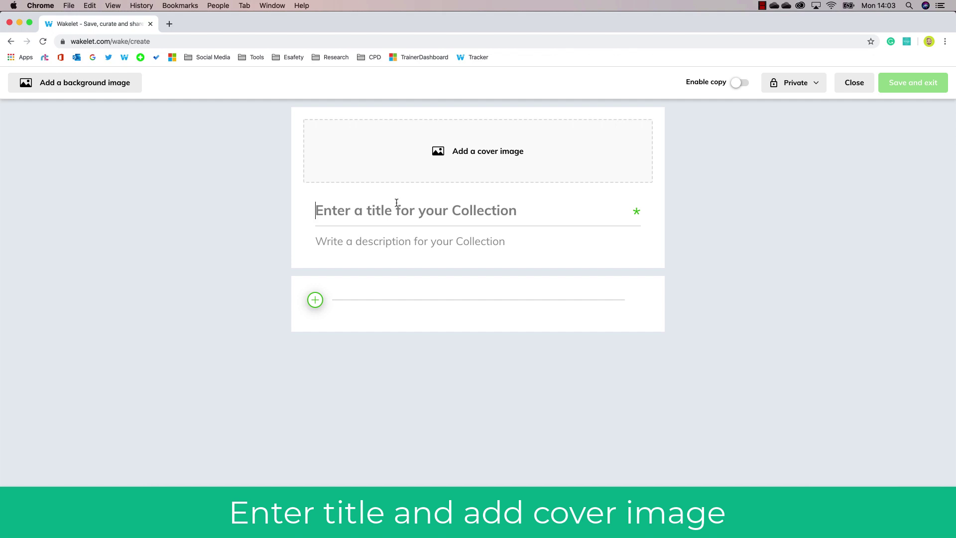
type("Math")
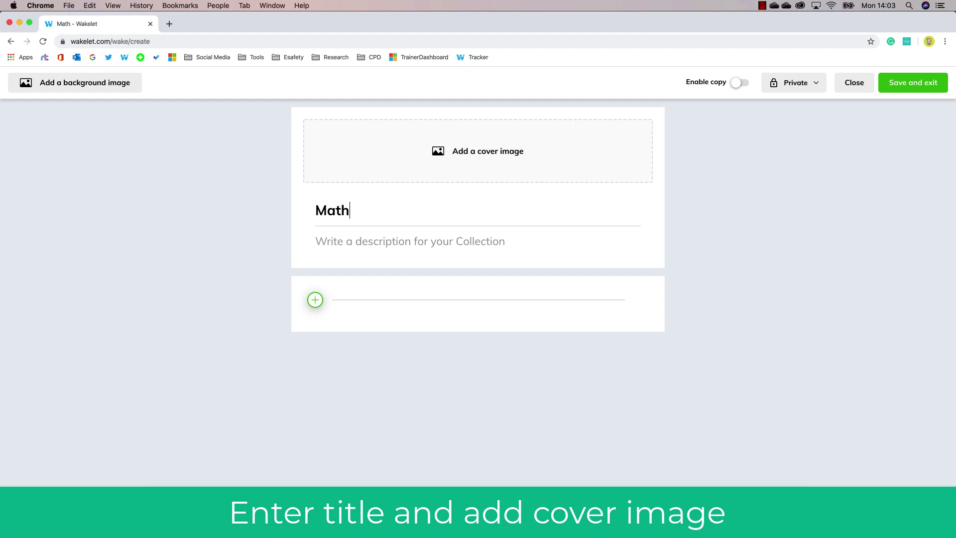
type("s Resources")
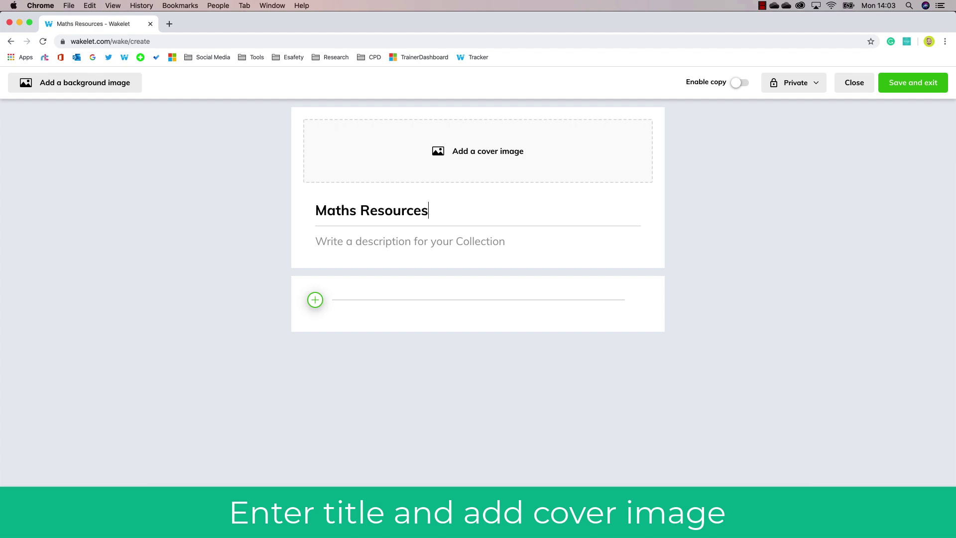
left_click(480, 146)
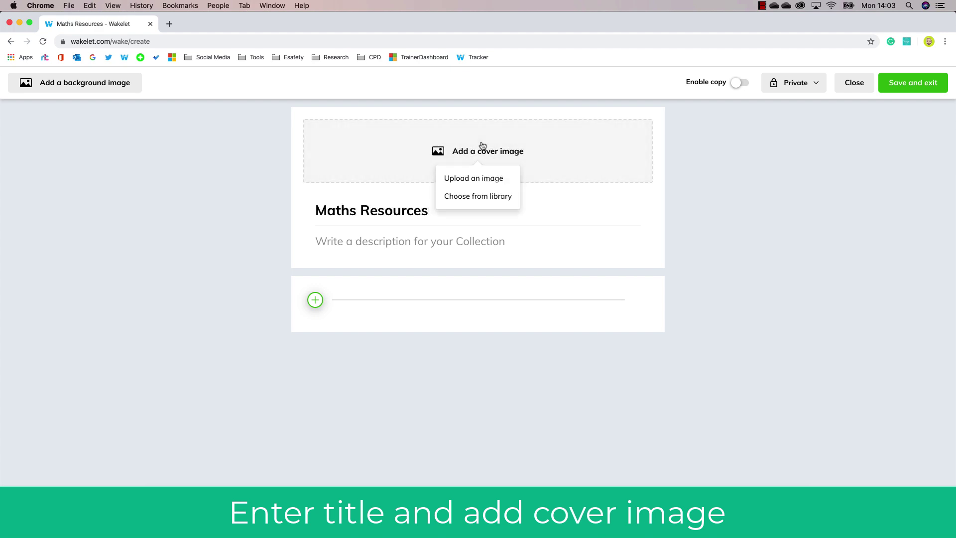
- Set the cover to the equations photo from an Unsplash library search for 'Maths'
left_click(481, 179)
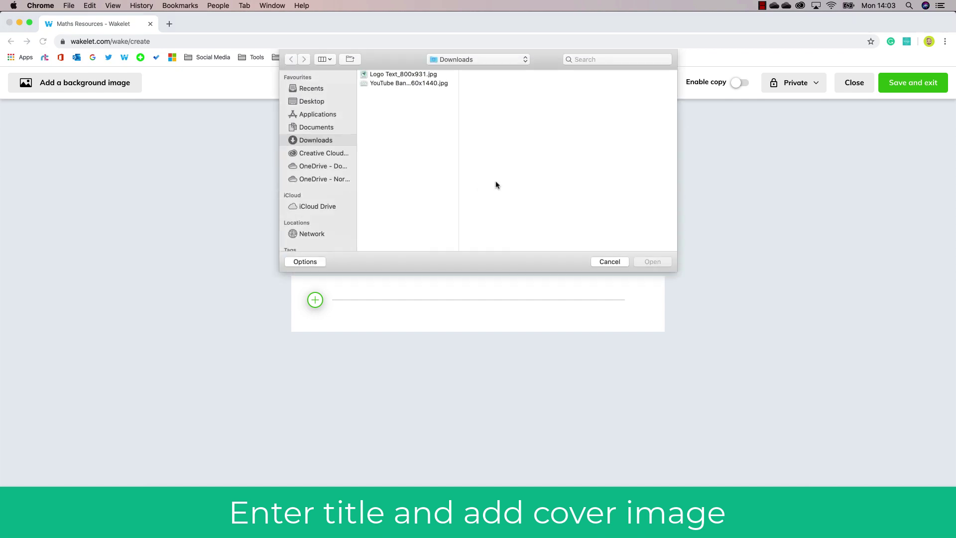
left_click(609, 262)
left_click(469, 154)
left_click(468, 196)
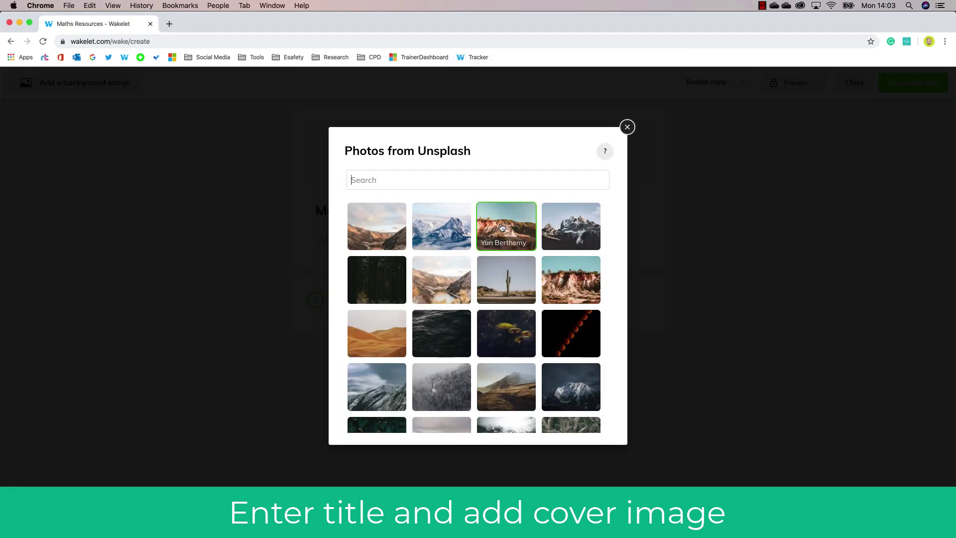
type("Maths")
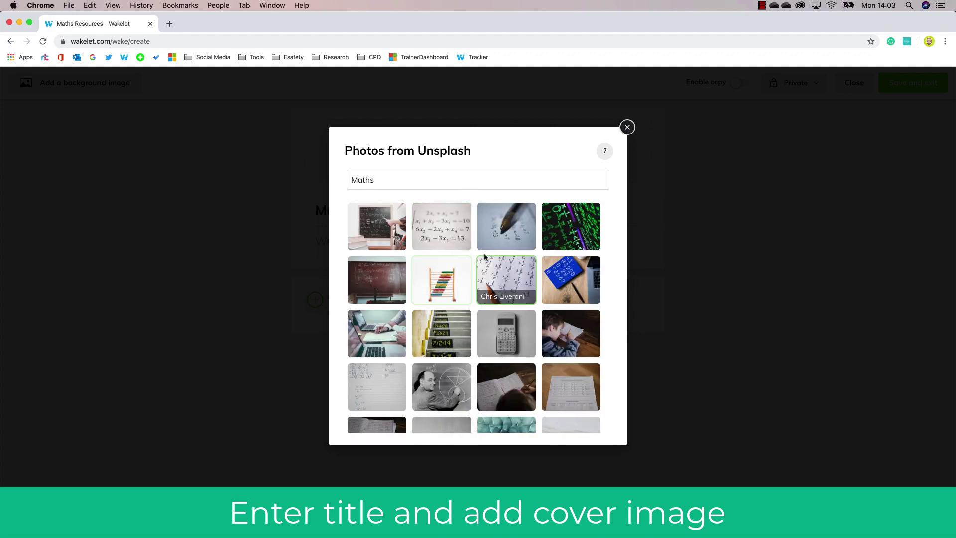
left_click(449, 228)
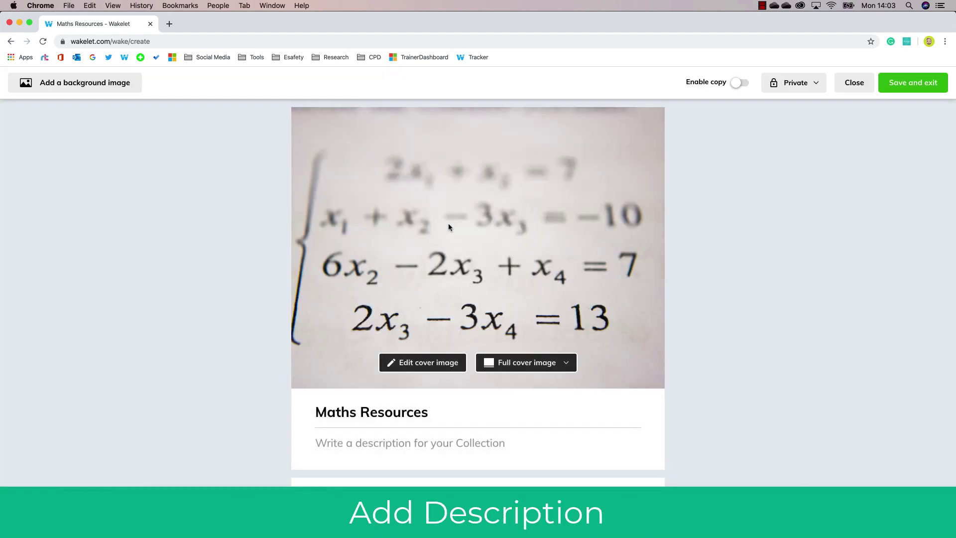
scroll(629, 139, "down", 1)
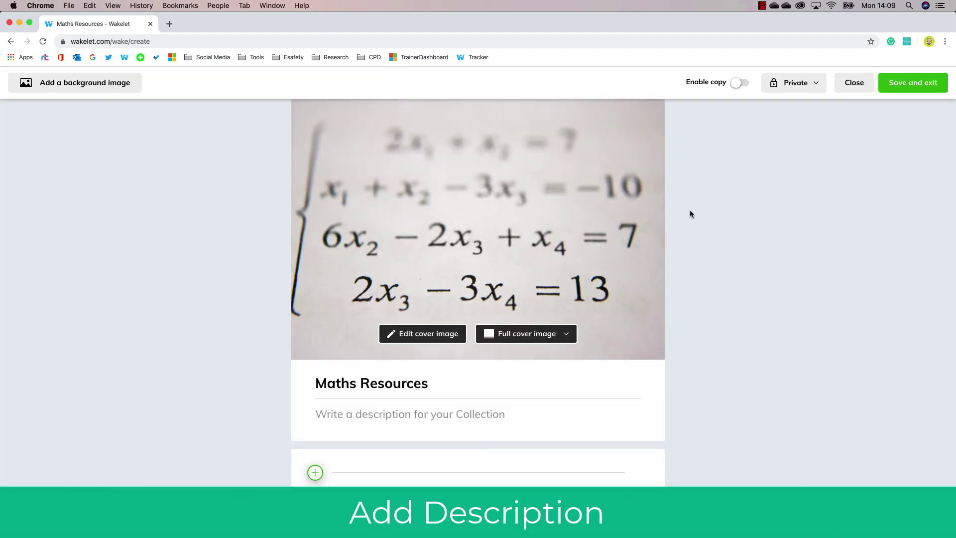
- Add the description 'Help for GCSE Maths' and a Khan Academy website as the first item
left_click(343, 419)
type("Help for GCSE Maths")
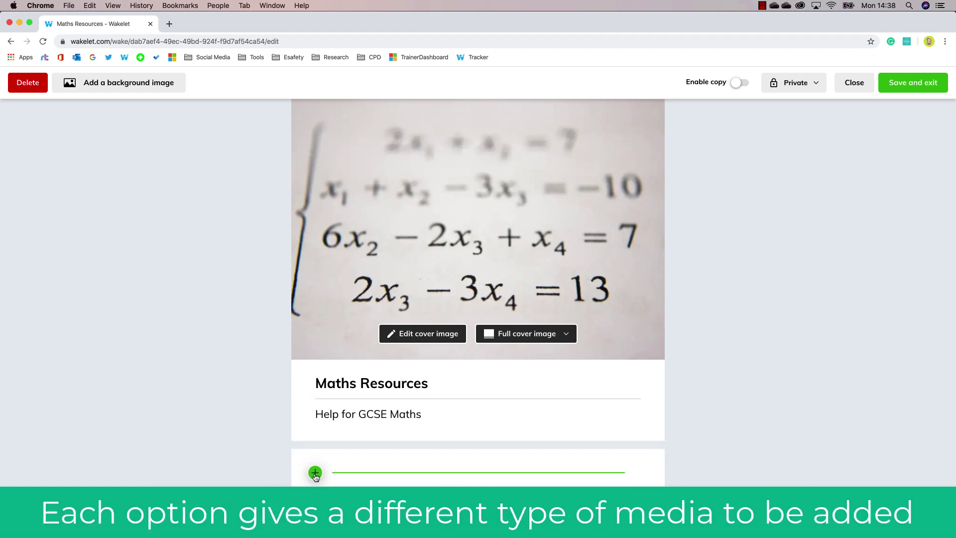
left_click(314, 472)
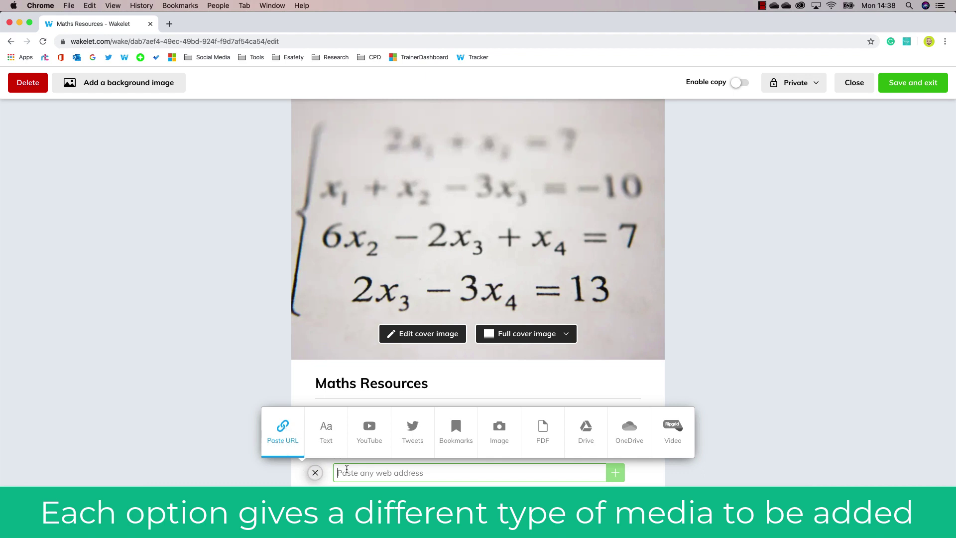
key("Escape")
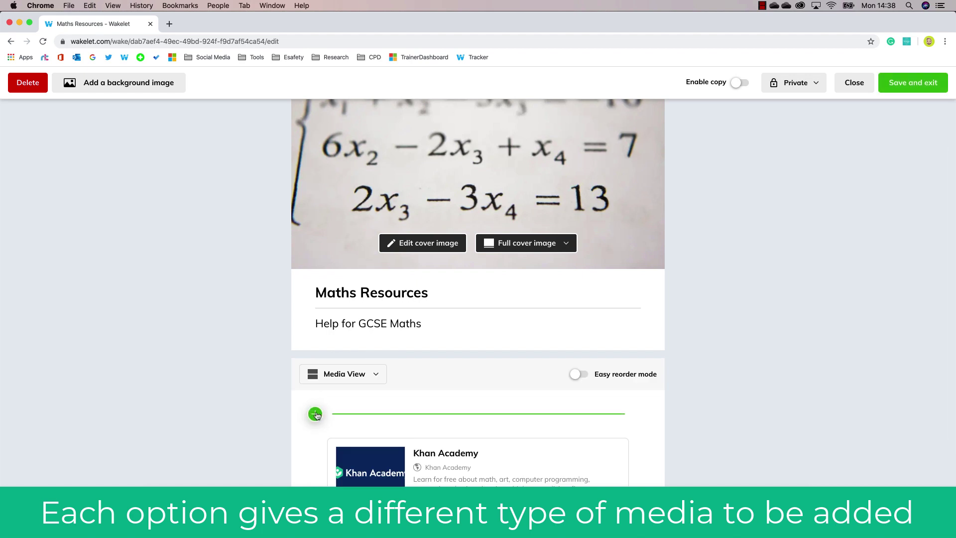
- Try the Text and YouTube item types, cancelling both, and reopen the media options bar
left_click(316, 415)
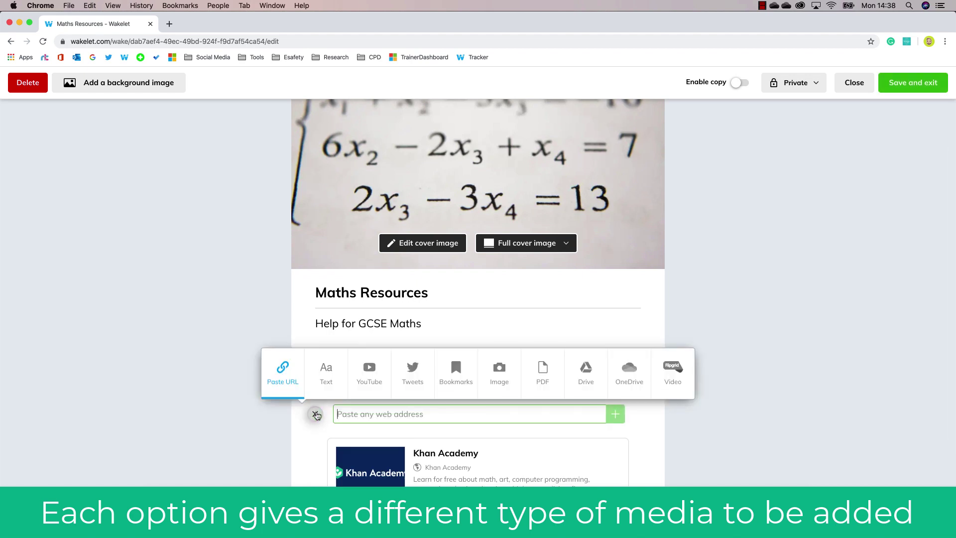
left_click(331, 378)
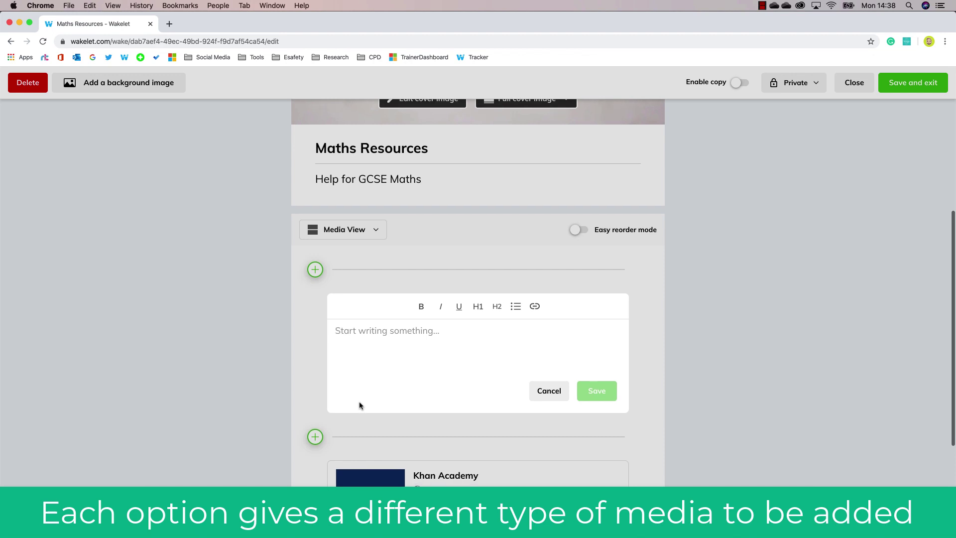
left_click(543, 391)
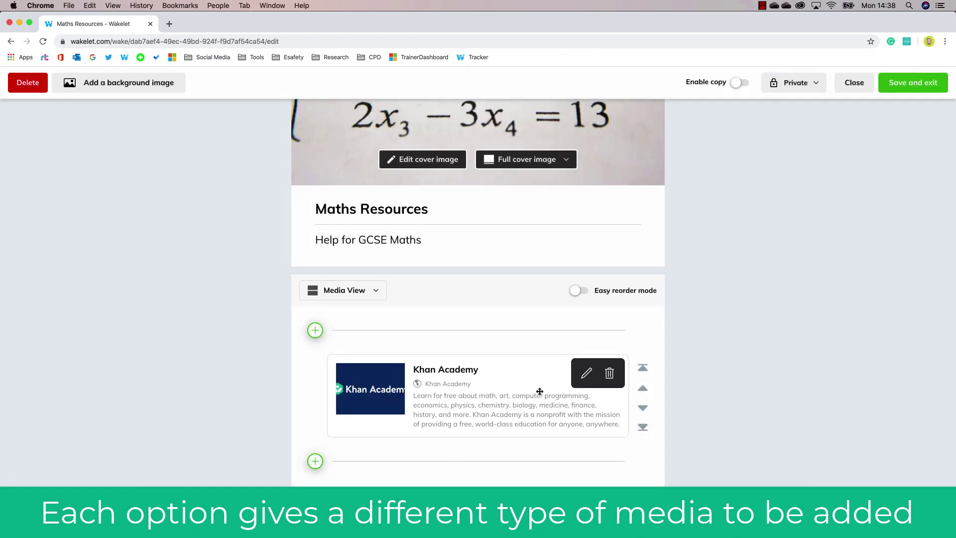
left_click(314, 332)
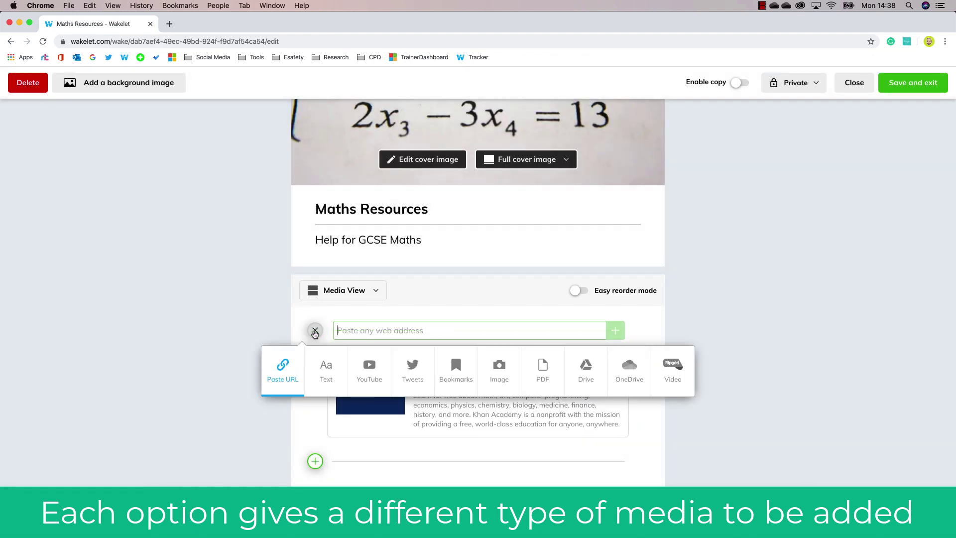
left_click(369, 373)
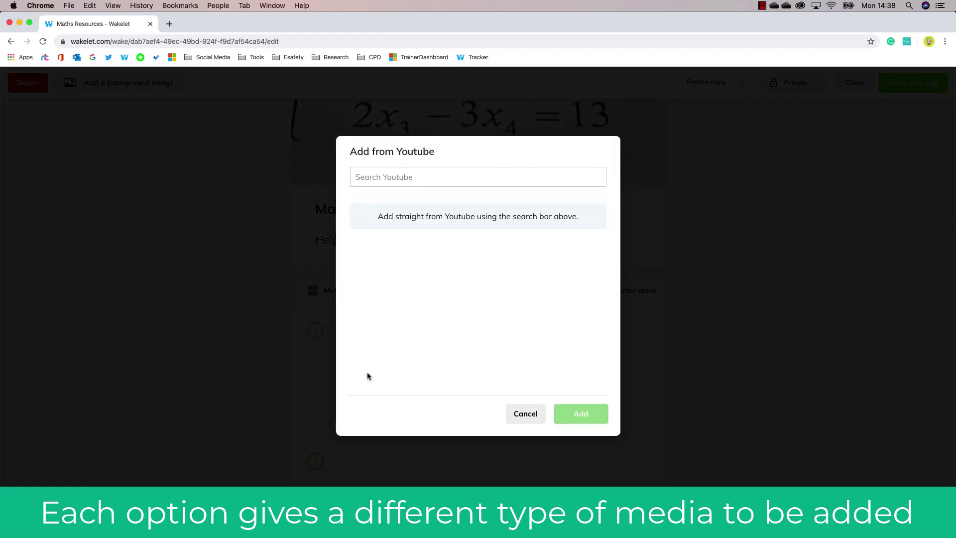
left_click(526, 414)
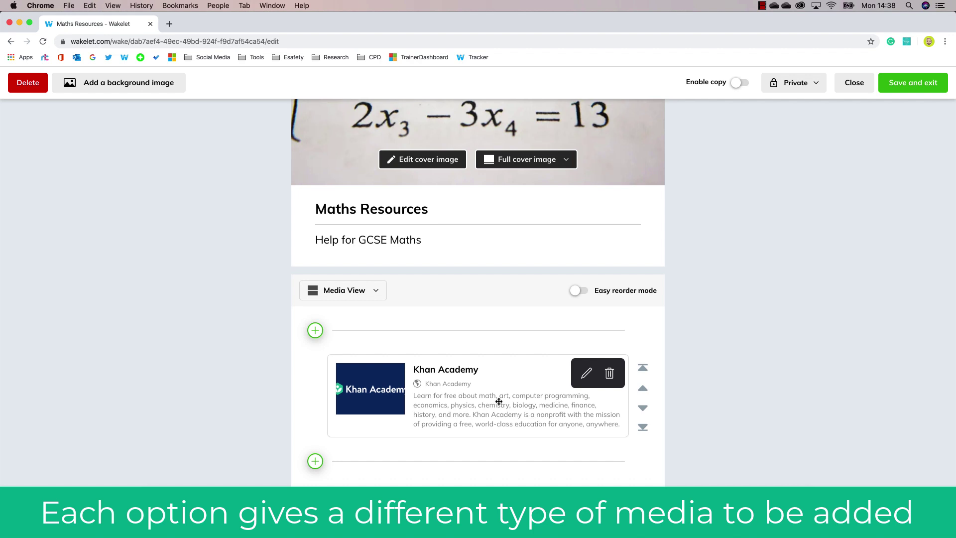
left_click(316, 330)
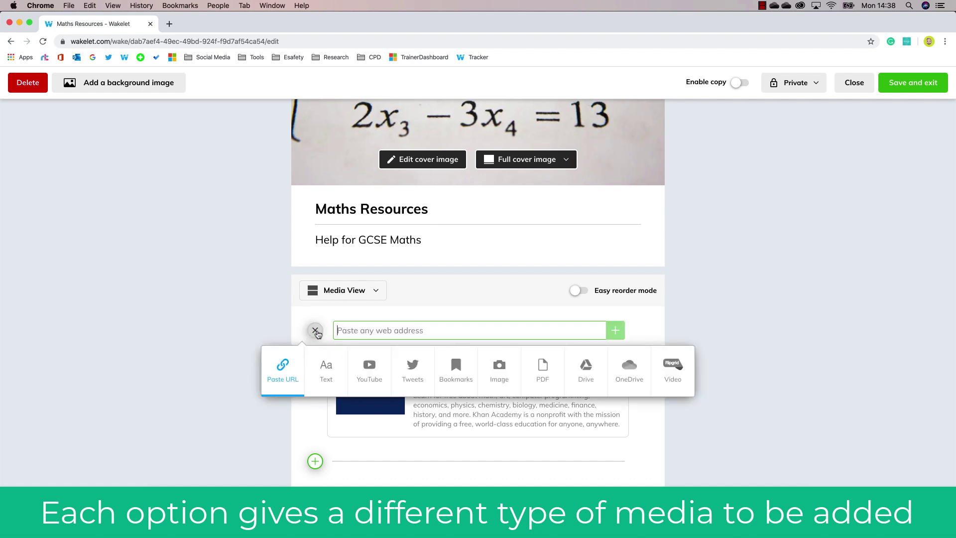
- Try the Twitter and Bookmarks item options, closing each without adding anything
left_click(408, 367)
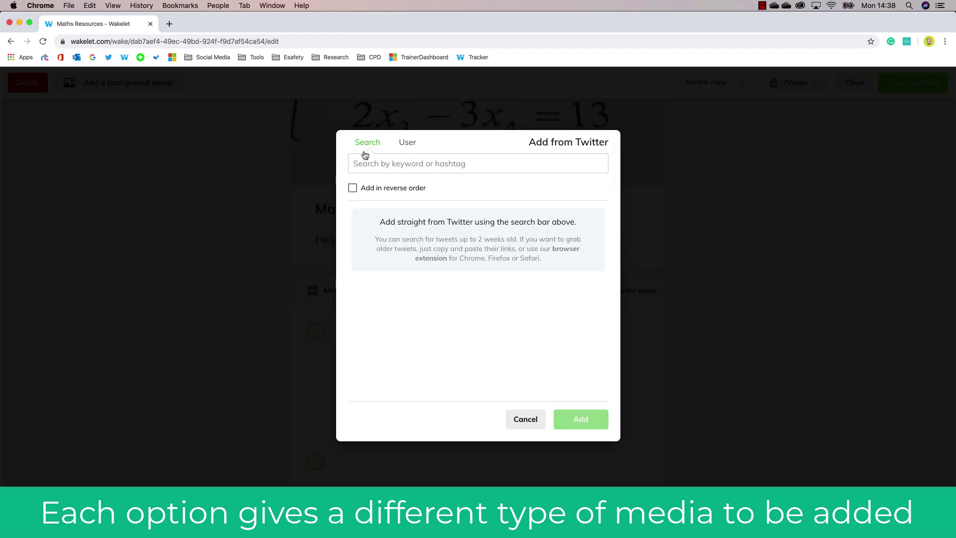
left_click(410, 146)
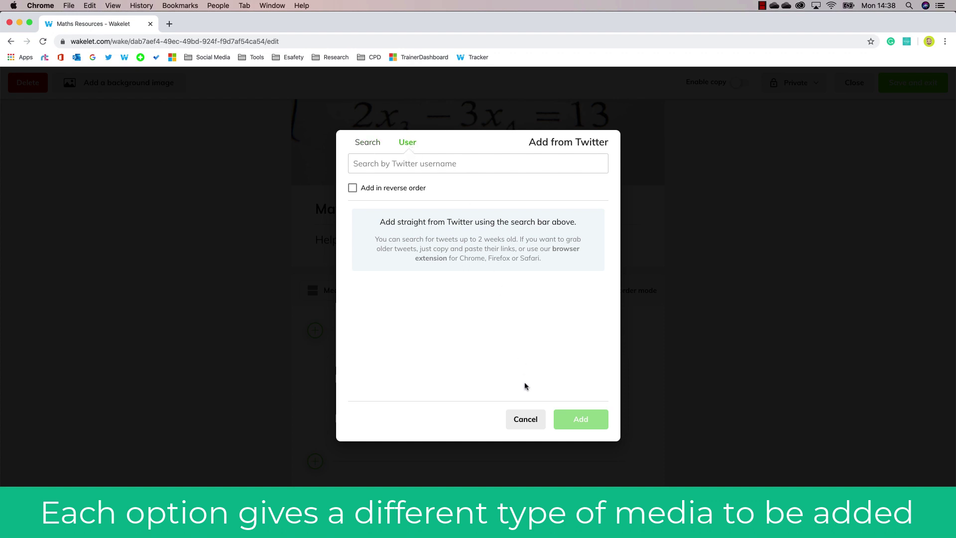
left_click(525, 419)
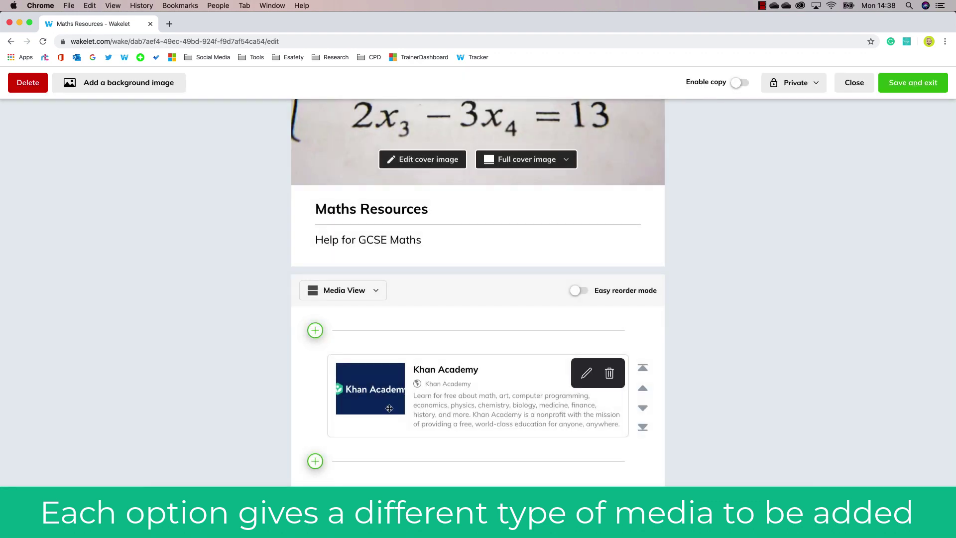
left_click(315, 330)
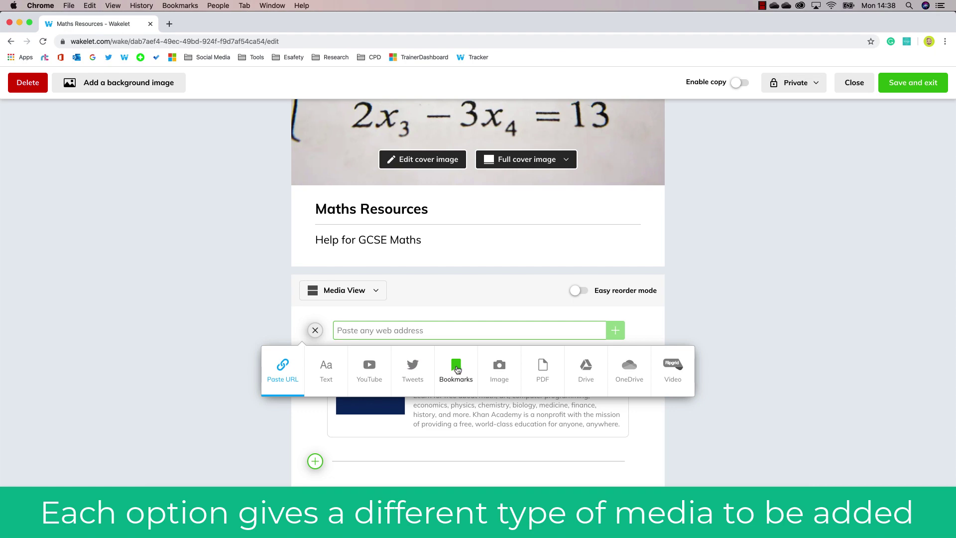
left_click(457, 370)
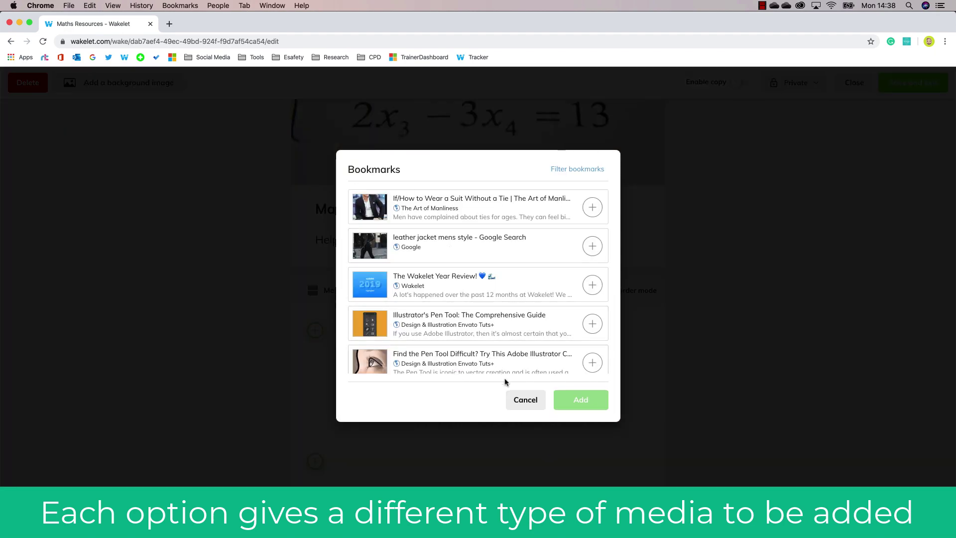
left_click(522, 399)
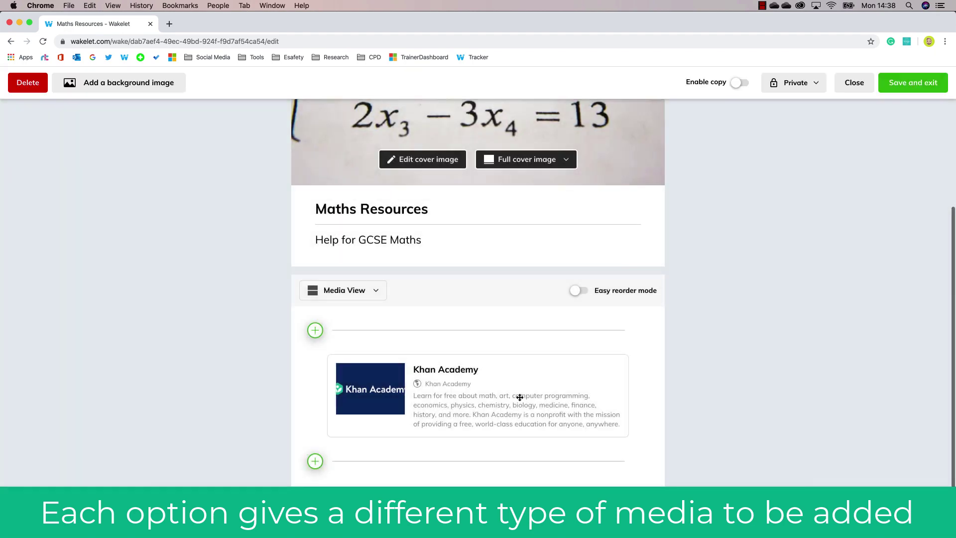
- Try the Image and PDF item options, cancelling each without adding a file
left_click(314, 331)
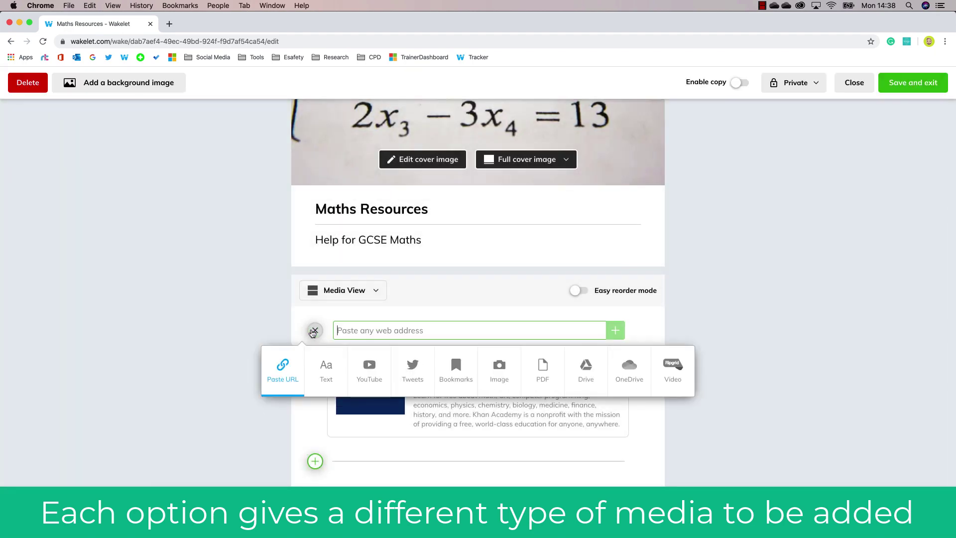
left_click(501, 375)
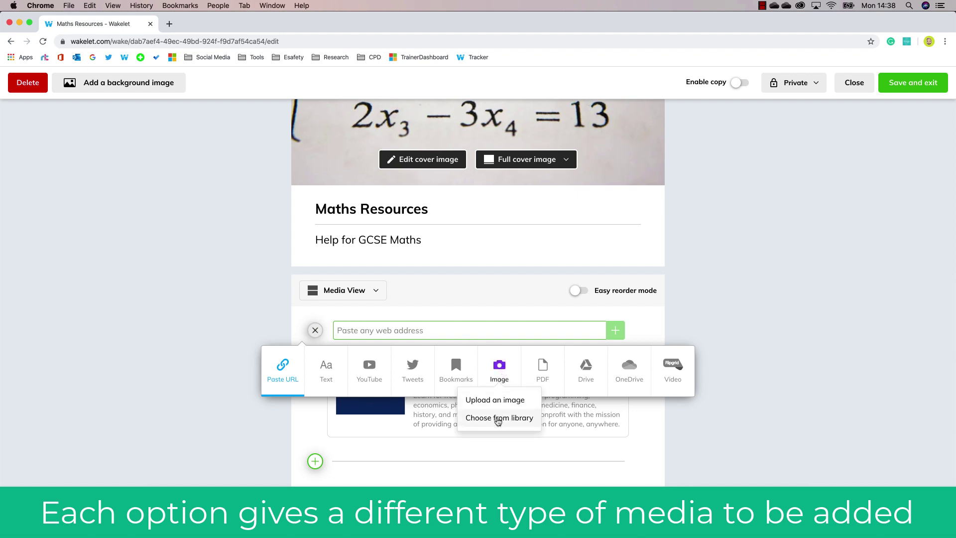
left_click(314, 330)
left_click(314, 330)
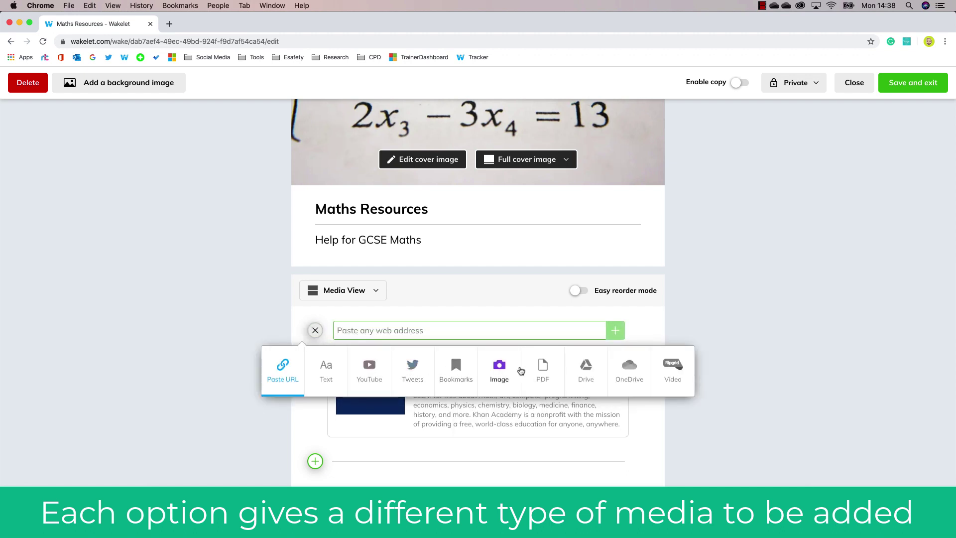
left_click(545, 373)
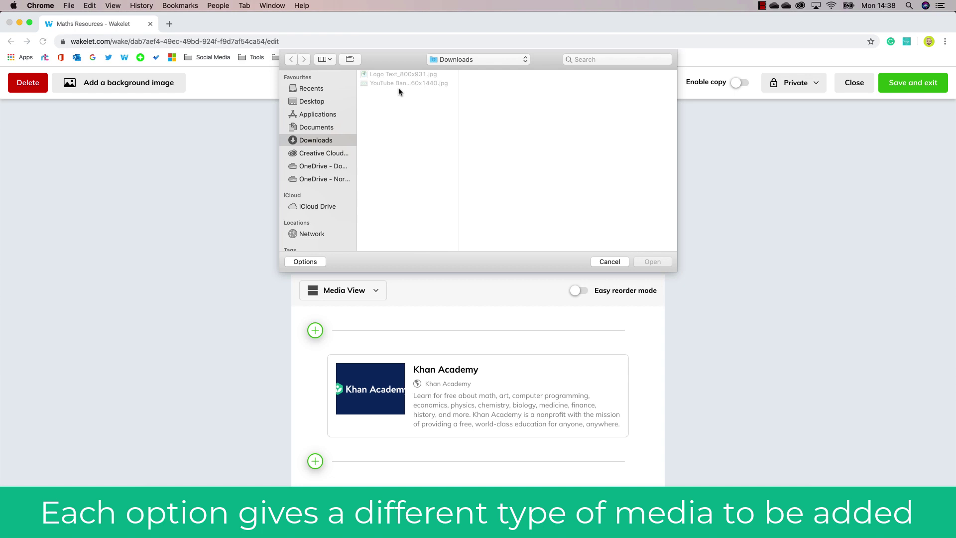
left_click(608, 262)
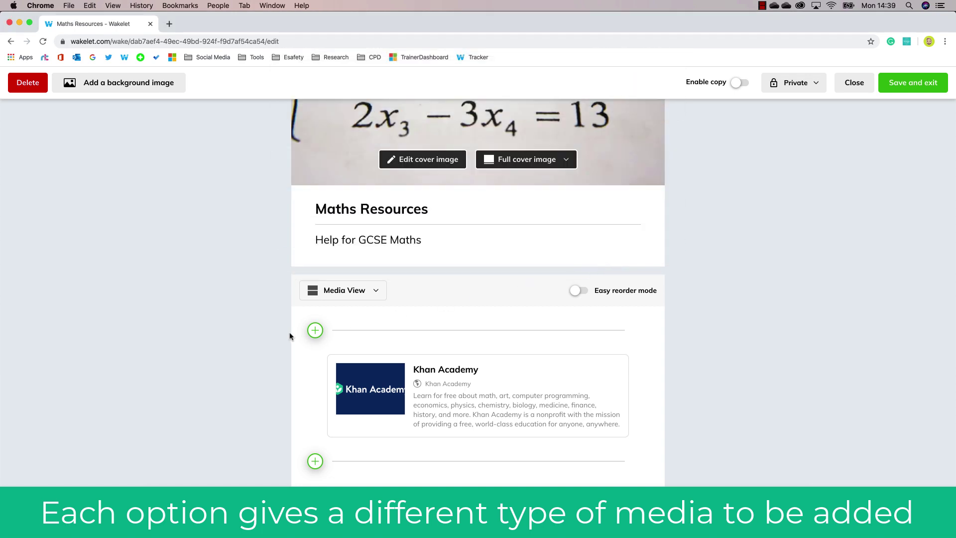
- Try the Google Drive and OneDrive pickers, closing both, then start adding a Video
left_click(313, 331)
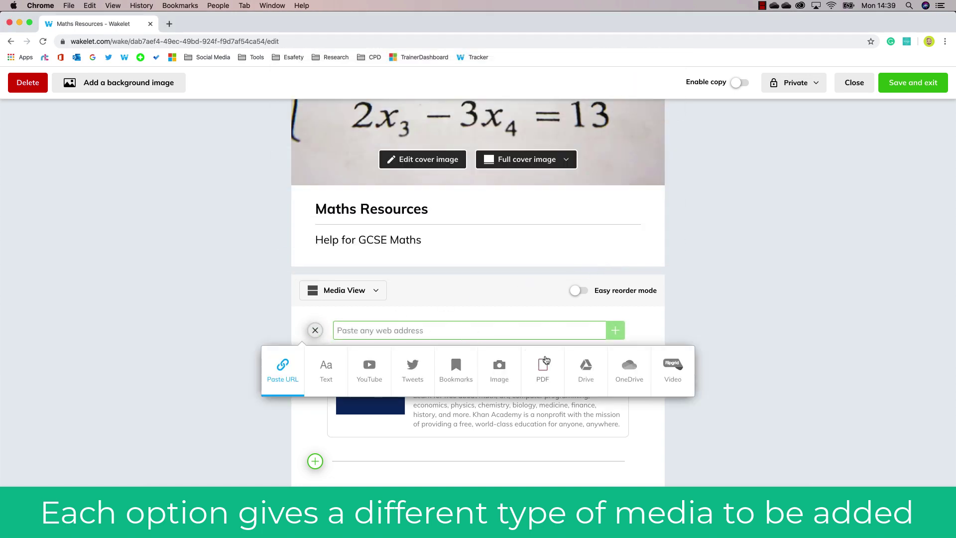
left_click(587, 365)
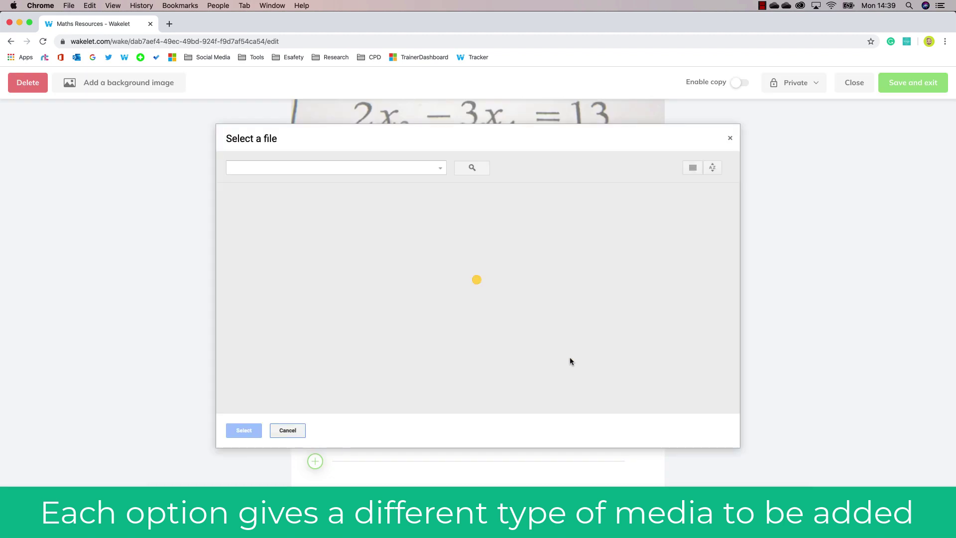
left_click(287, 430)
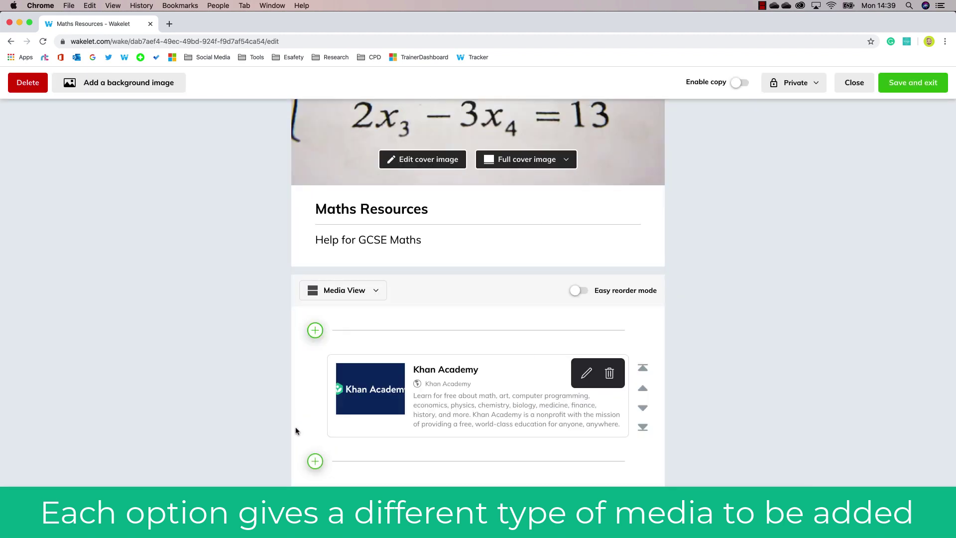
left_click(314, 331)
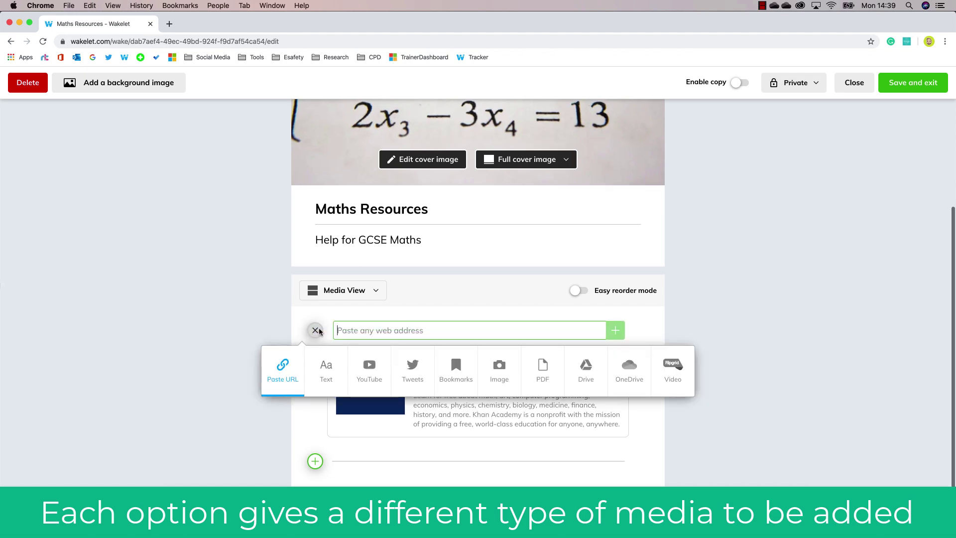
left_click(635, 367)
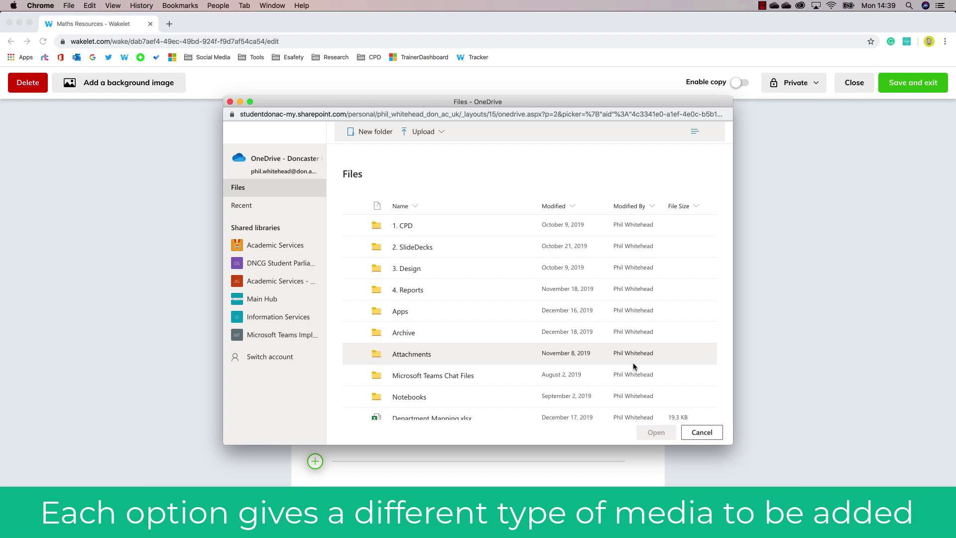
left_click(702, 433)
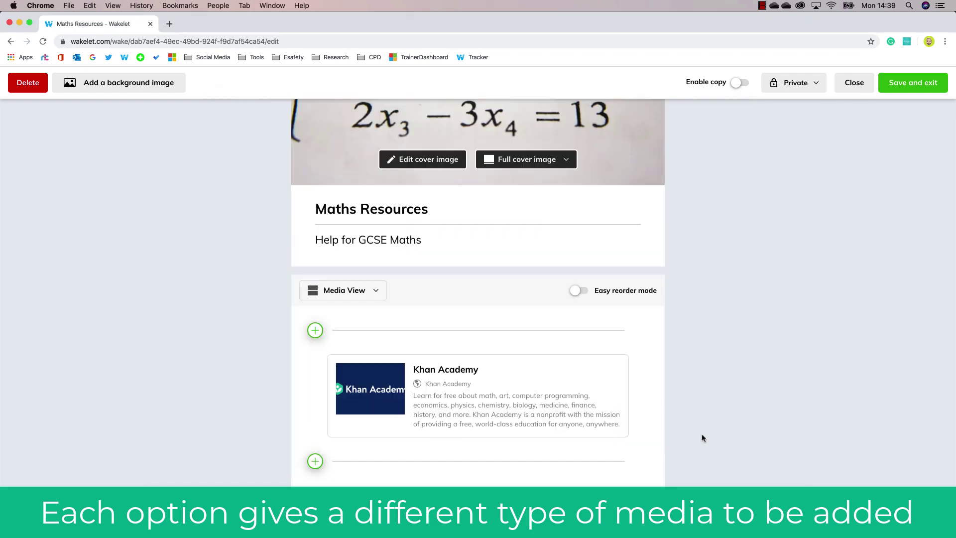
left_click(315, 331)
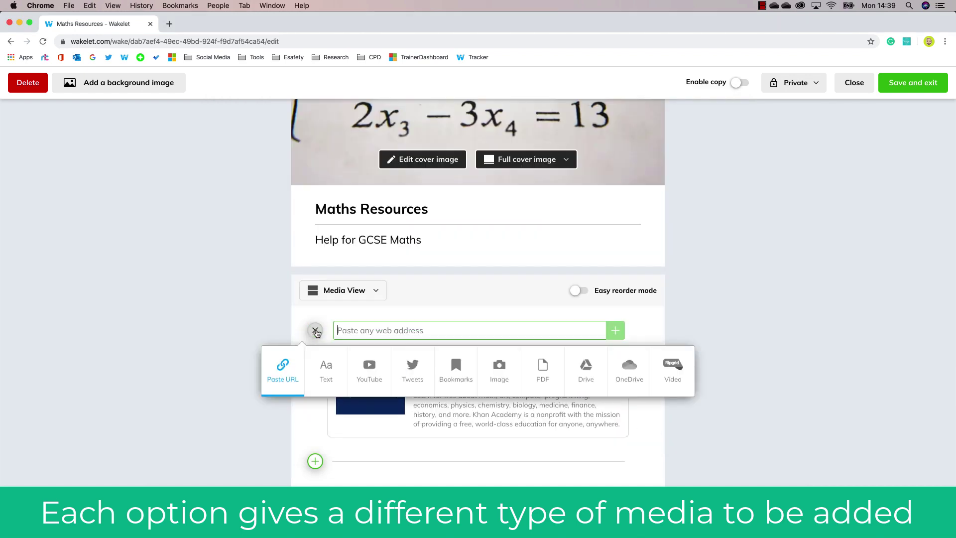
left_click(671, 364)
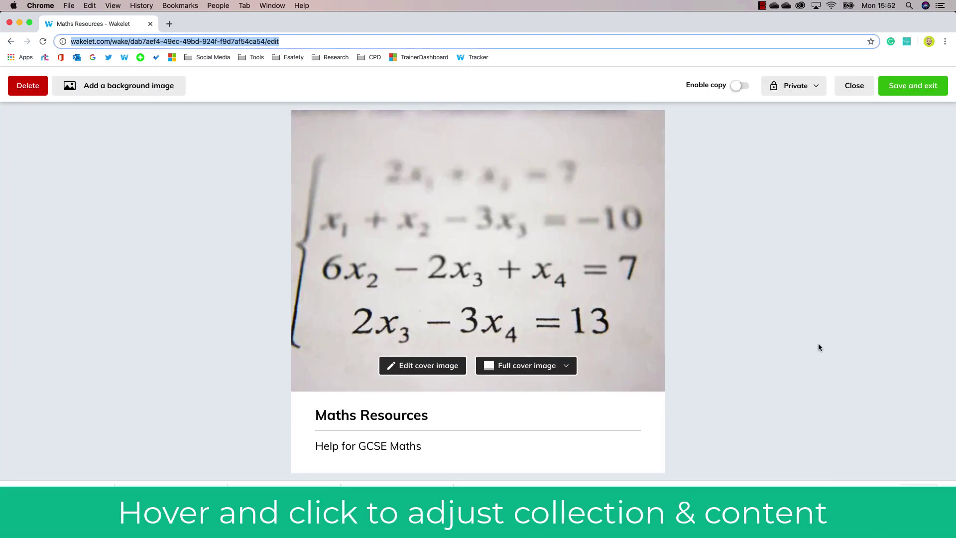
scroll(818, 346, "down", 8)
scroll(819, 347, "down", 20)
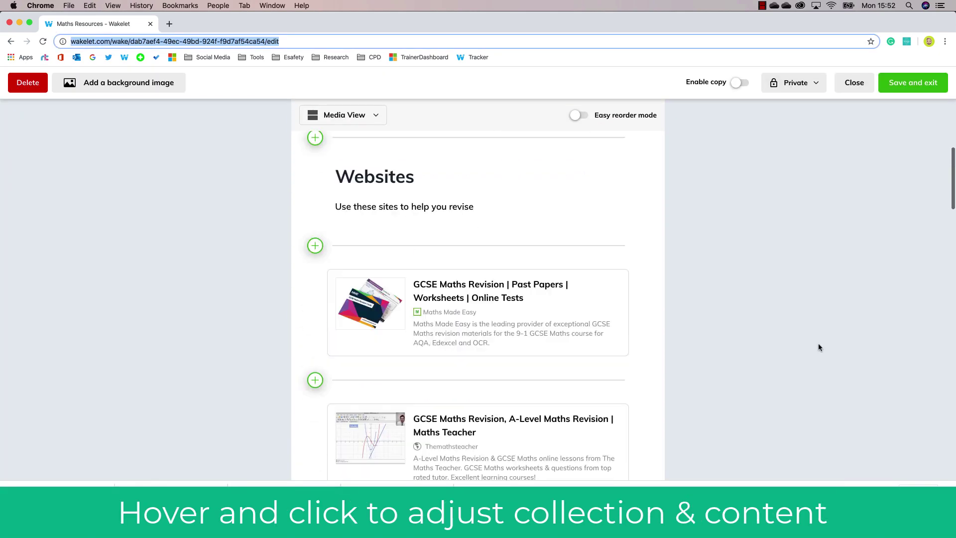
scroll(818, 345, "up", 15)
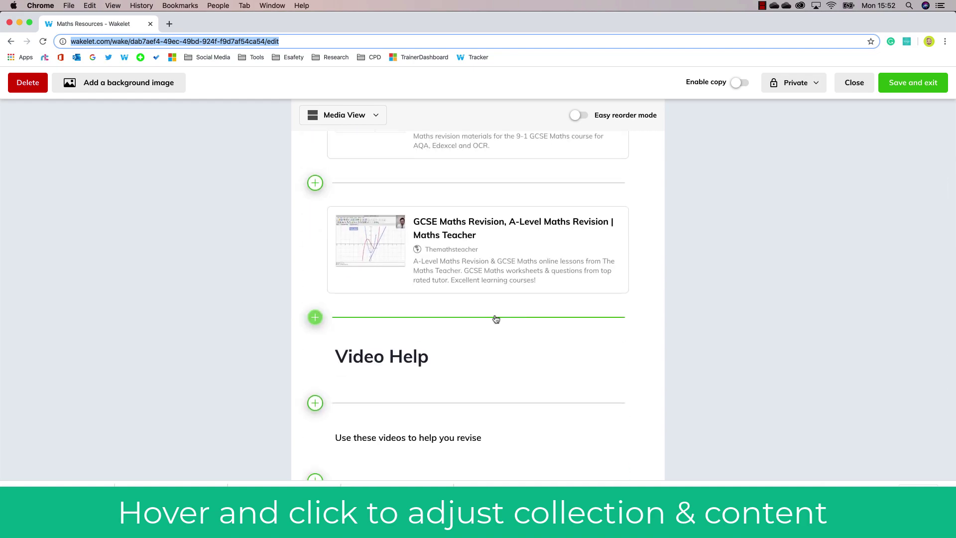
left_click(514, 322)
mouse_move(512, 346)
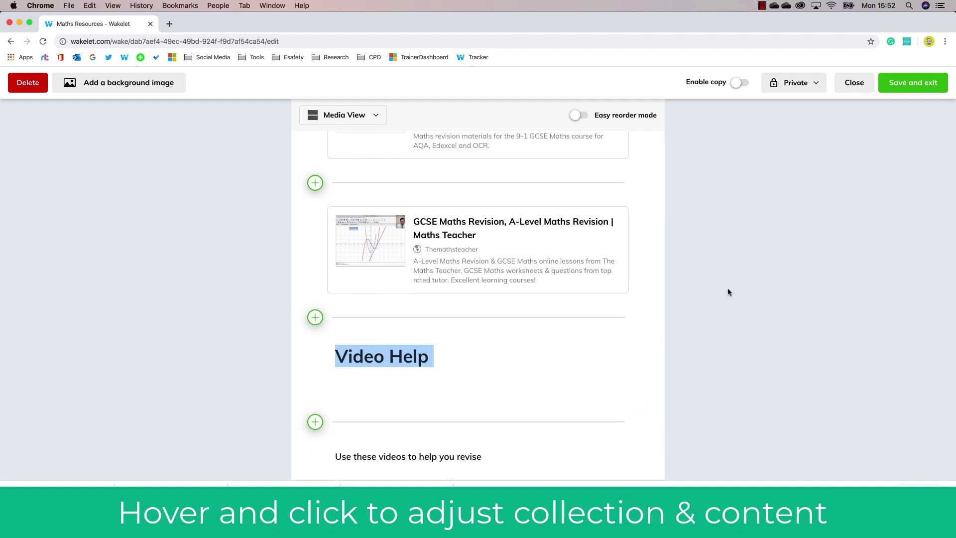
scroll(732, 287, "up", 15)
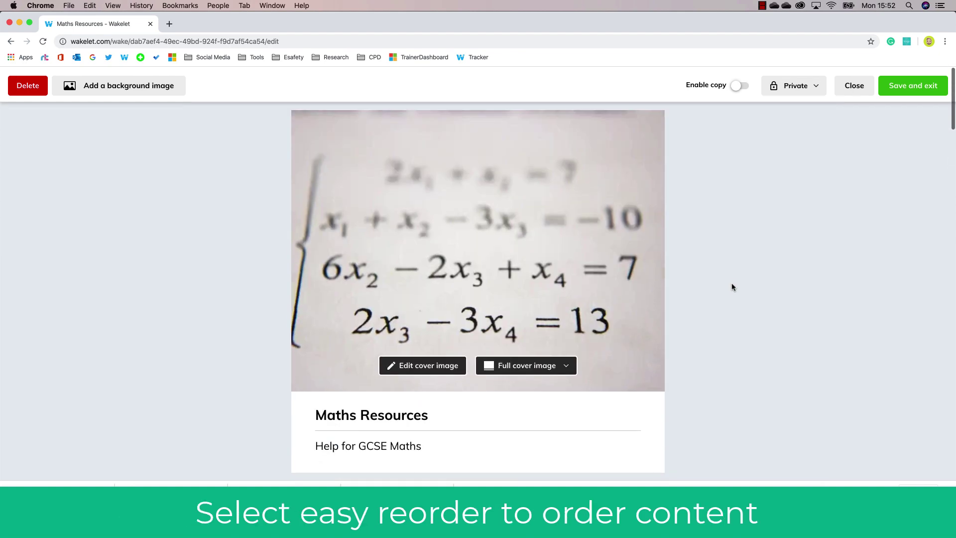
left_click(577, 410)
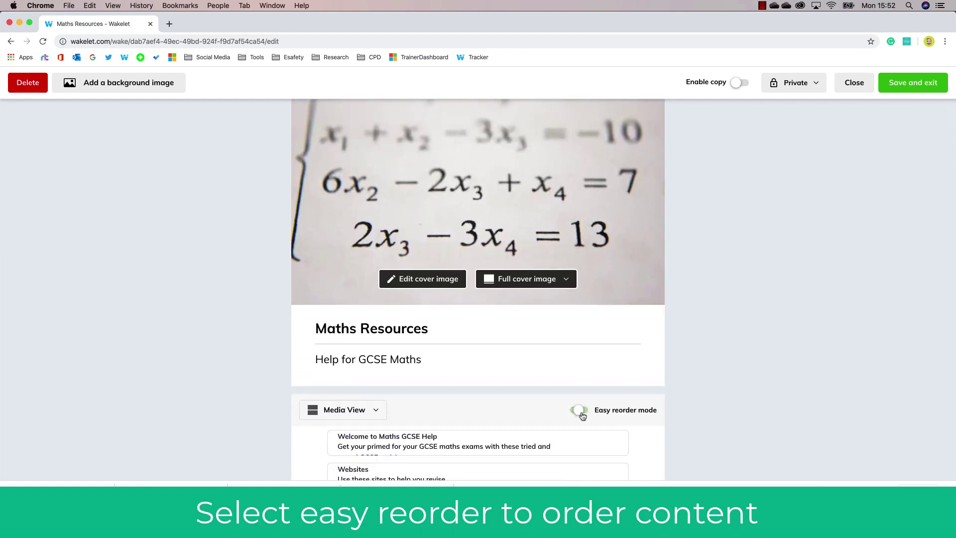
left_click(573, 413)
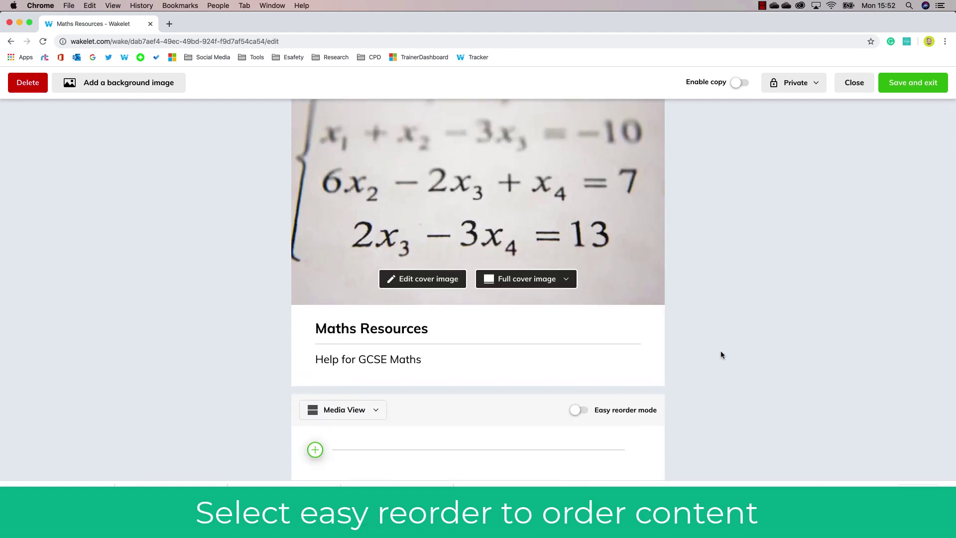
scroll(720, 350, "down", 3)
left_click(372, 292)
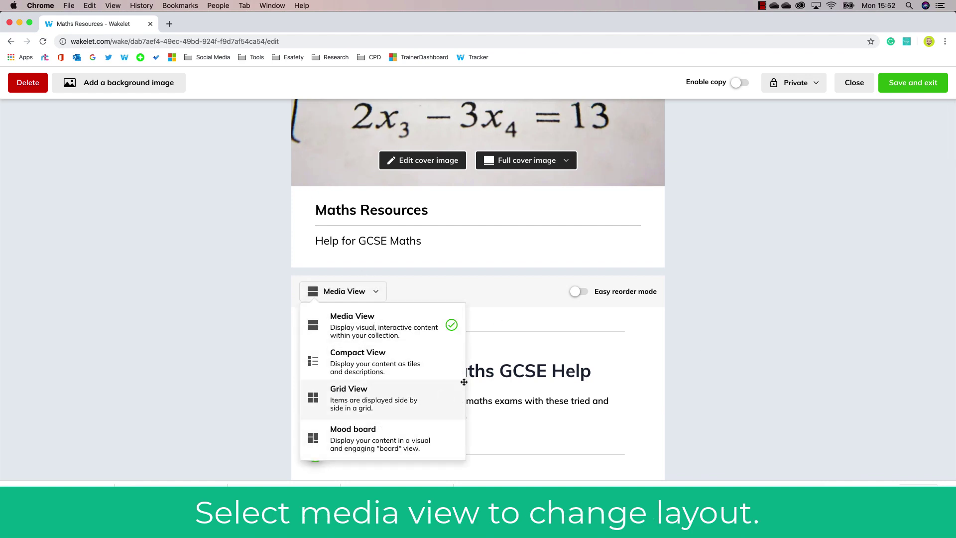
left_click(741, 262)
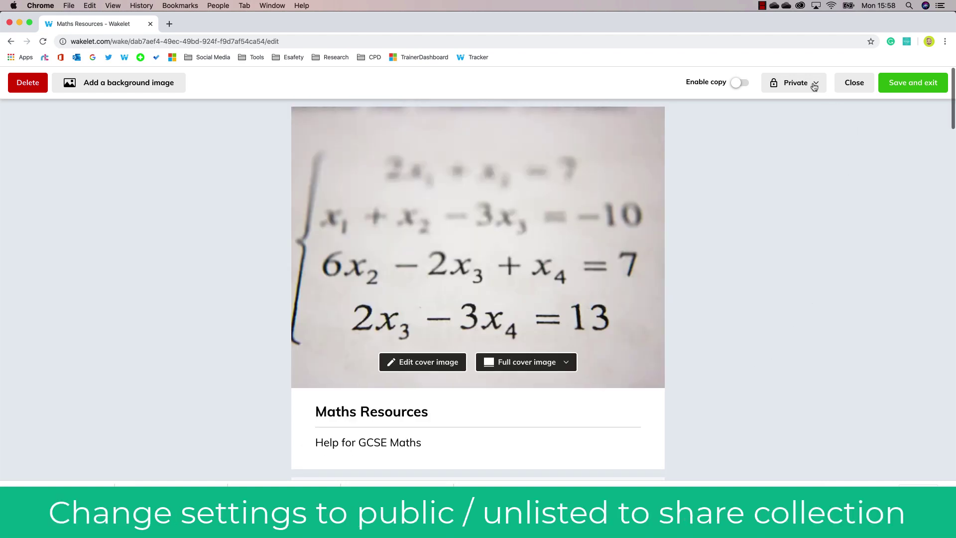
- Change the collection's privacy from Private to Unlisted and save and exit
left_click(813, 84)
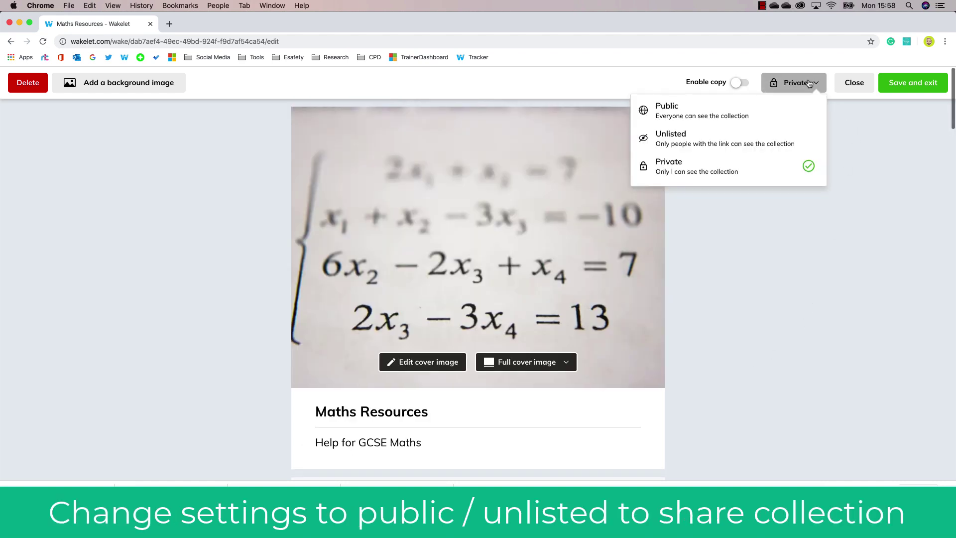
left_click(775, 141)
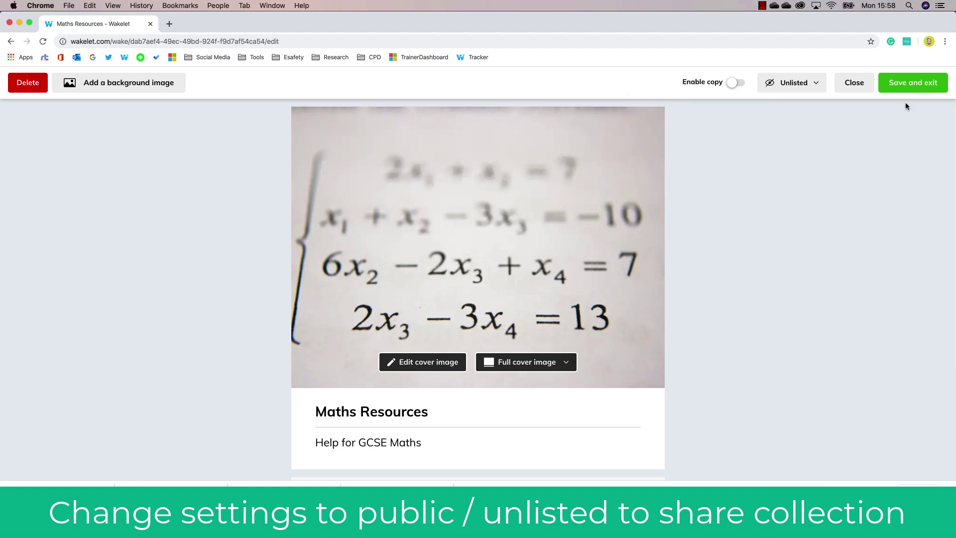
left_click(915, 84)
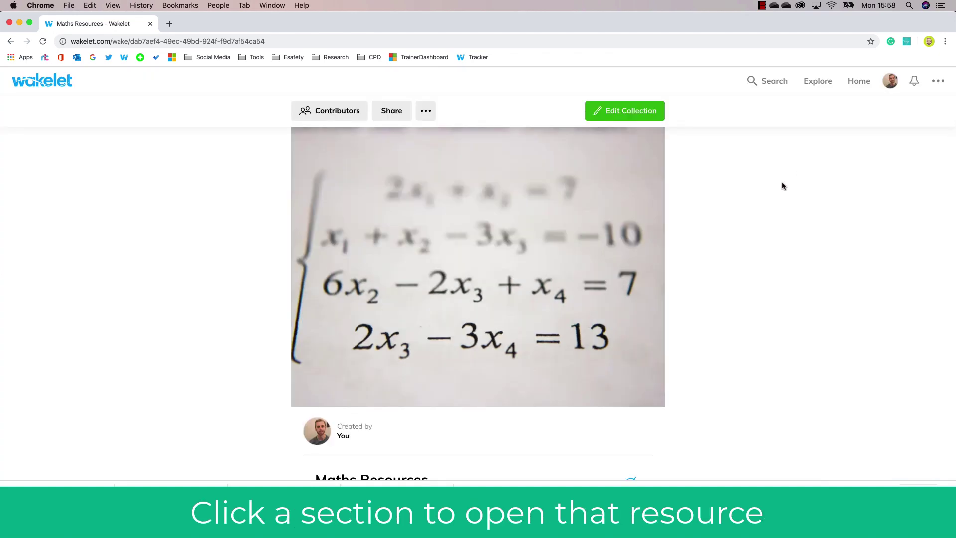
scroll(782, 186, "down", 15)
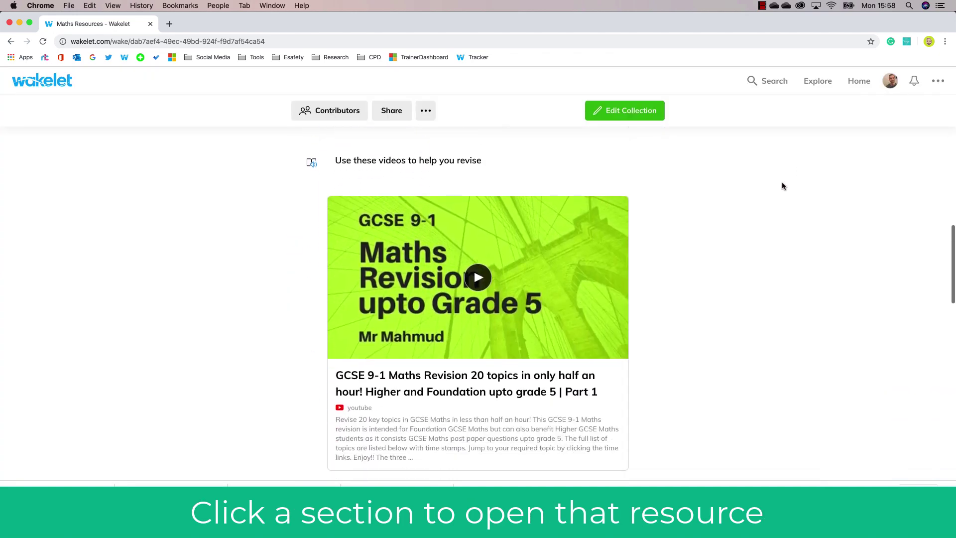
scroll(782, 187, "down", 15)
scroll(782, 186, "up", 20)
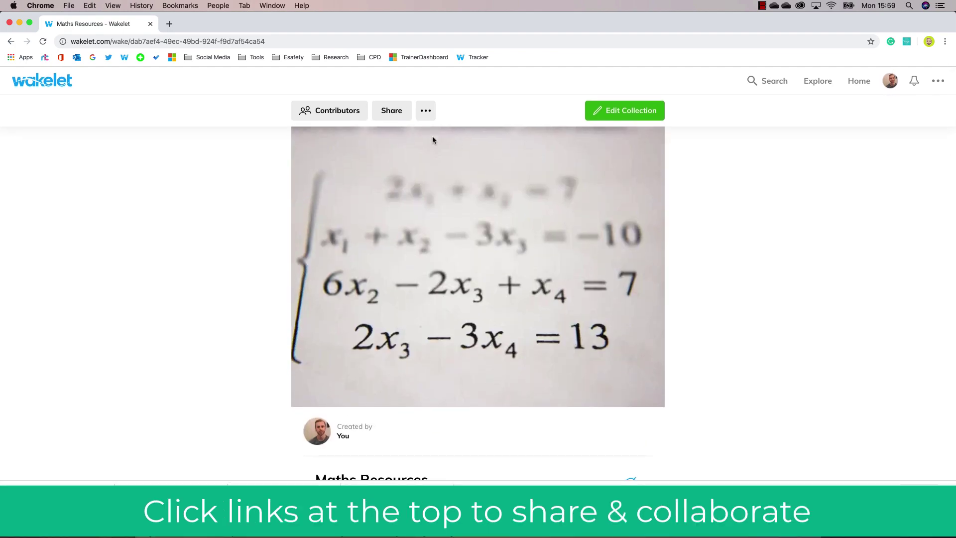
- Review the collection's share link and contributor invite options, closing both windows
left_click(427, 111)
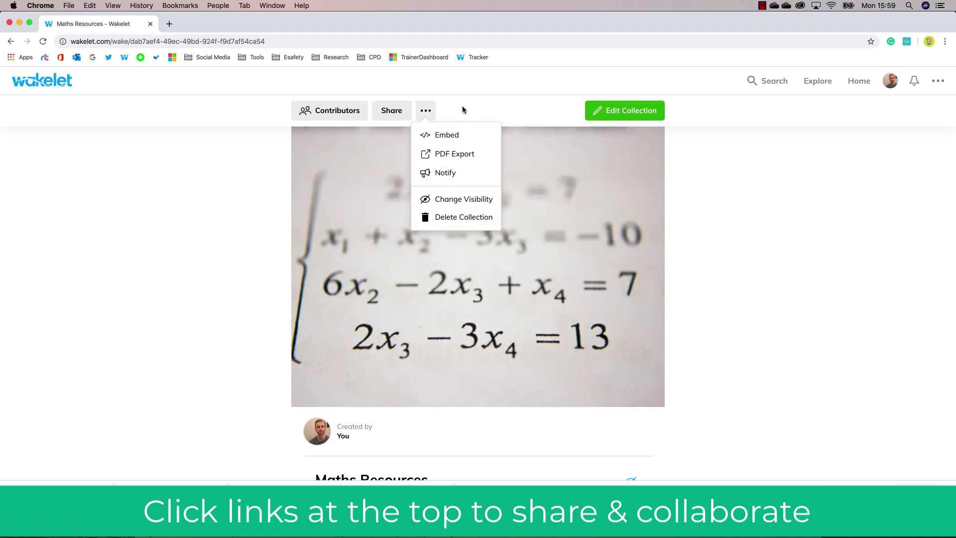
left_click(392, 110)
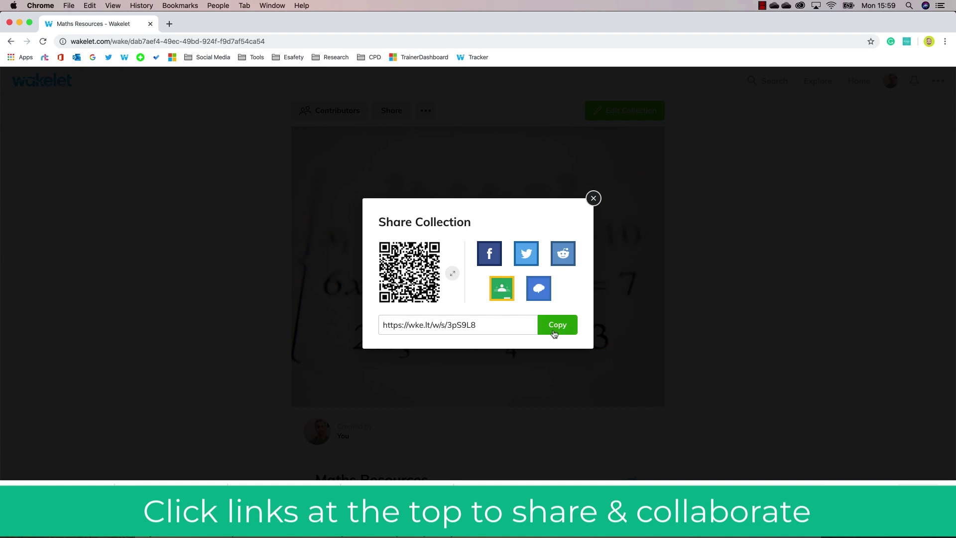
left_click(593, 199)
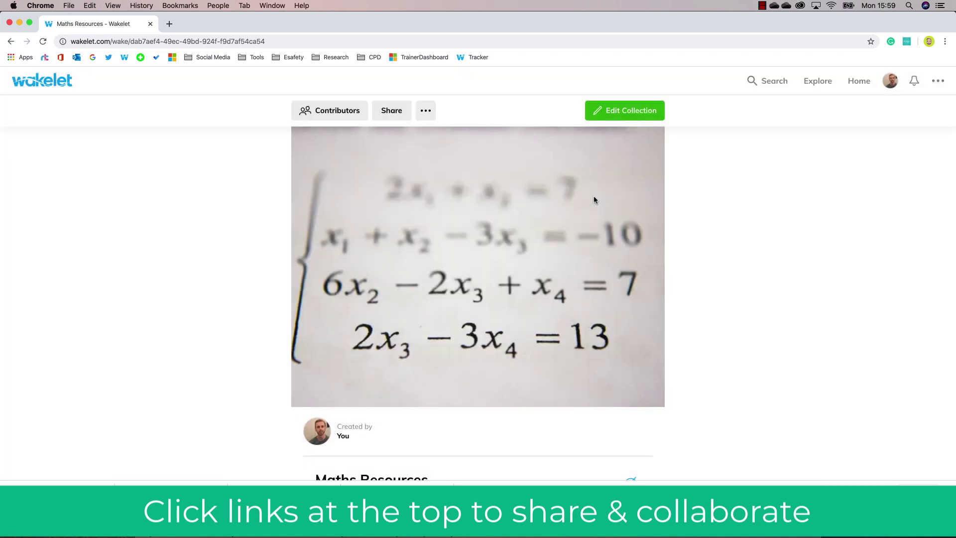
left_click(338, 112)
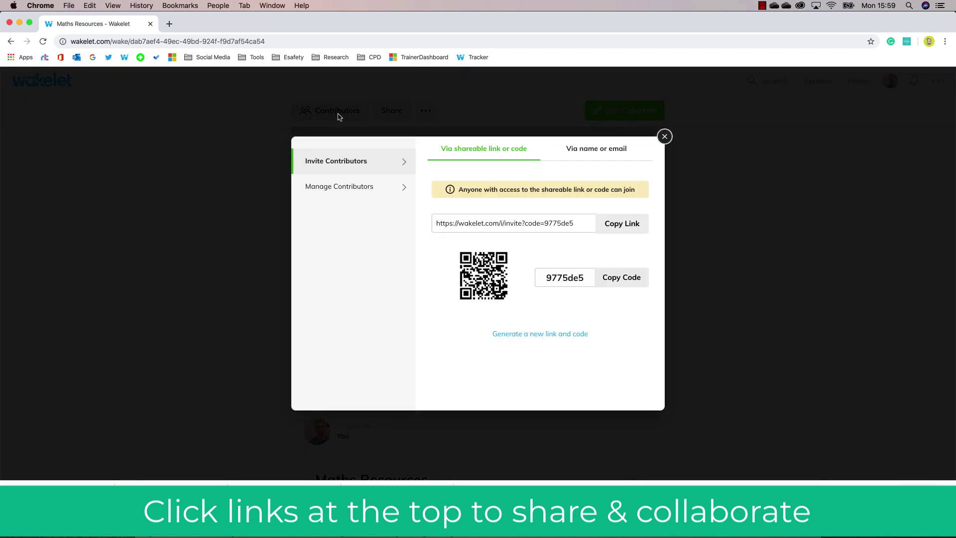
left_click(589, 154)
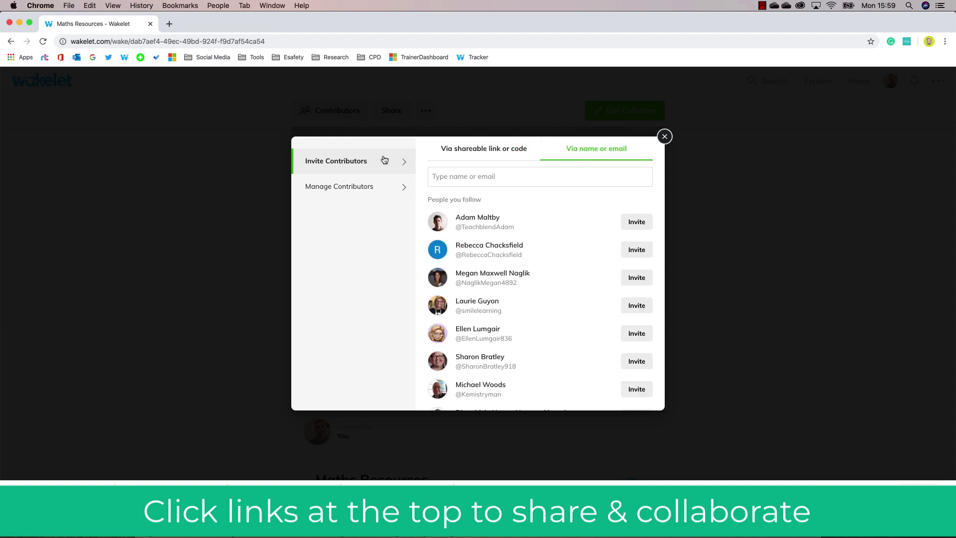
left_click(350, 187)
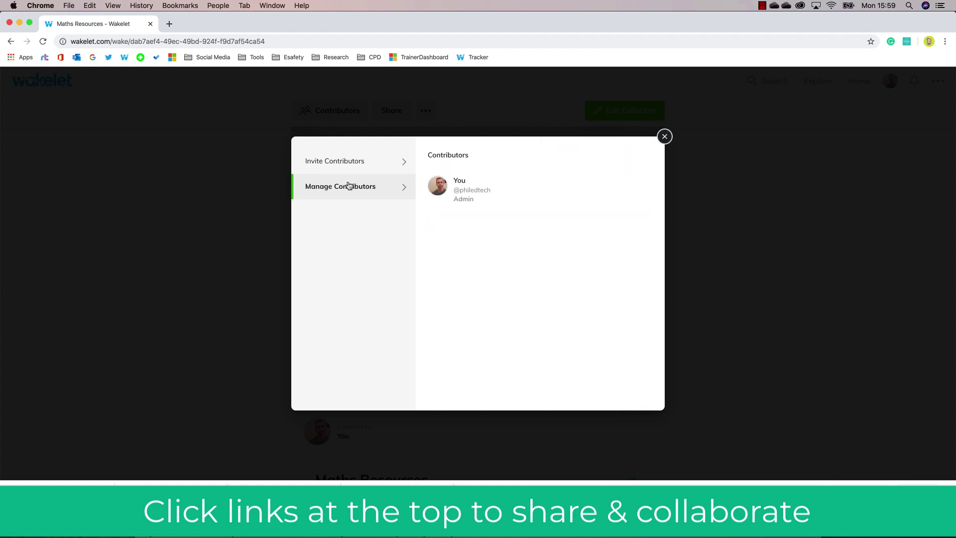
left_click(664, 136)
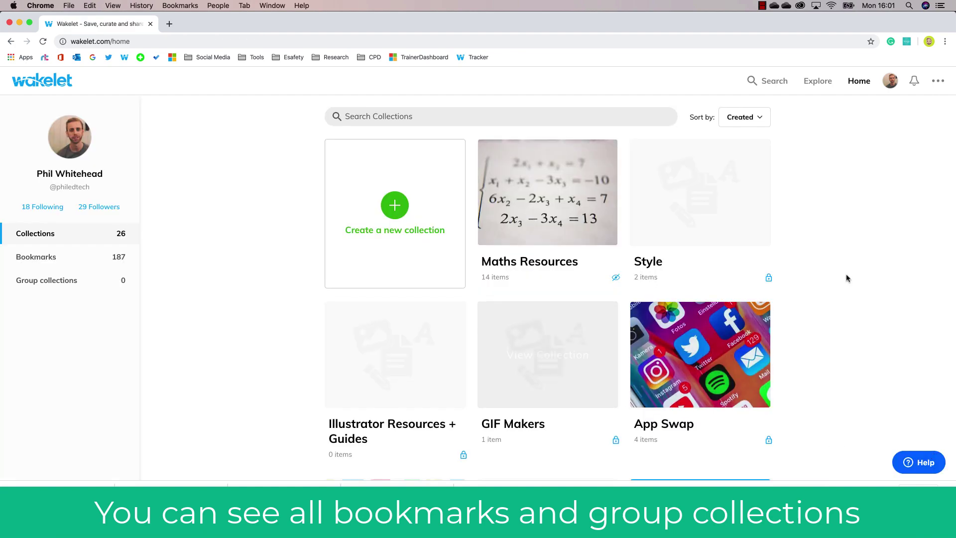
- Browse the Bookmarks, Group collections and Following pages in the sidebar
scroll(850, 274, "down", 9)
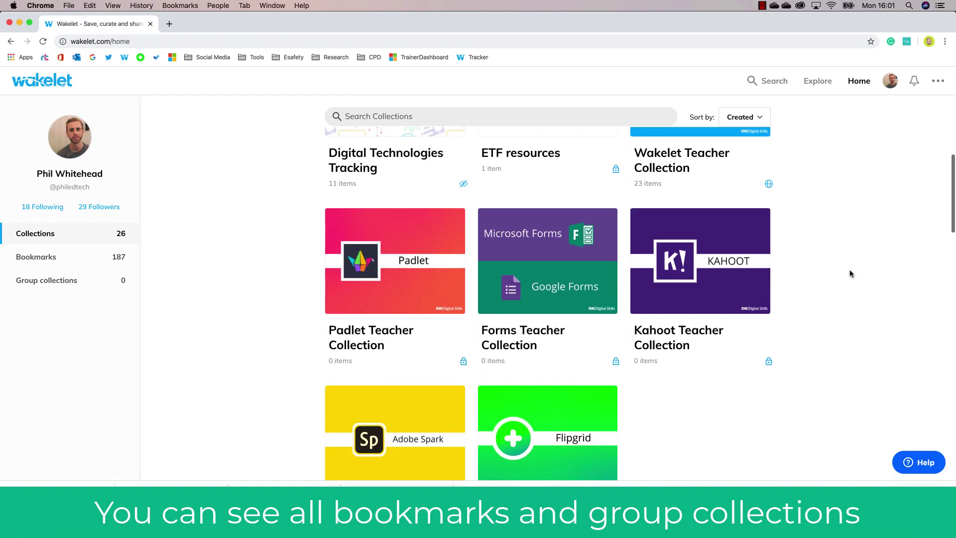
scroll(850, 273, "up", 3)
scroll(850, 274, "up", 5)
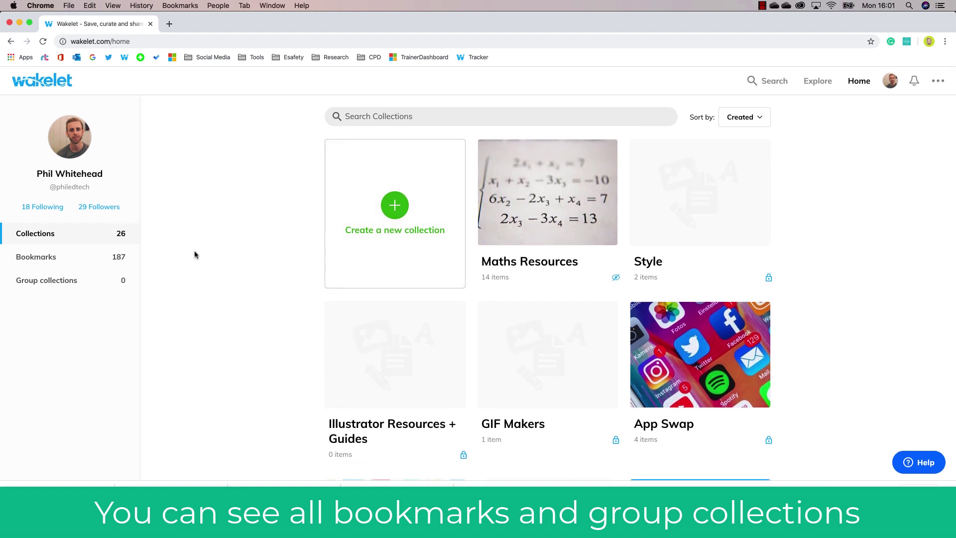
left_click(80, 260)
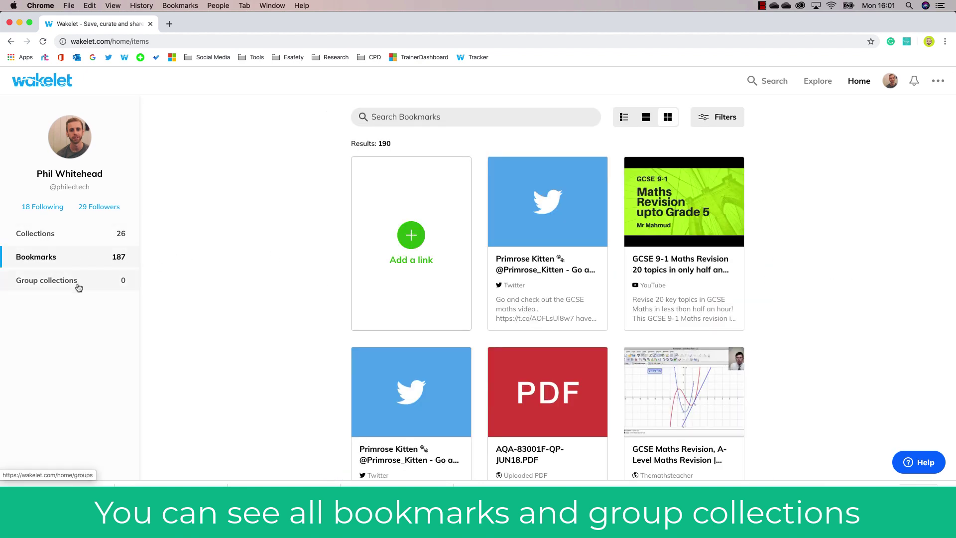
left_click(79, 285)
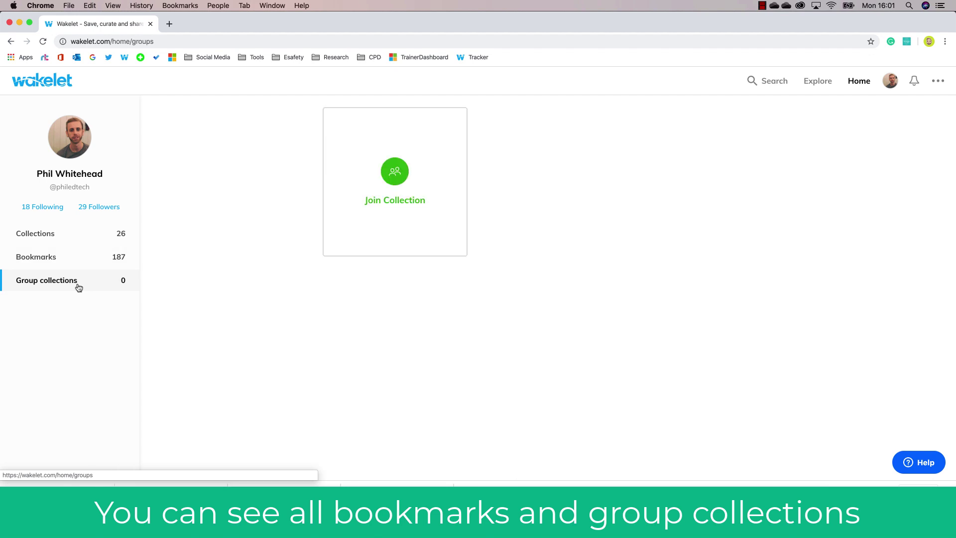
left_click(56, 207)
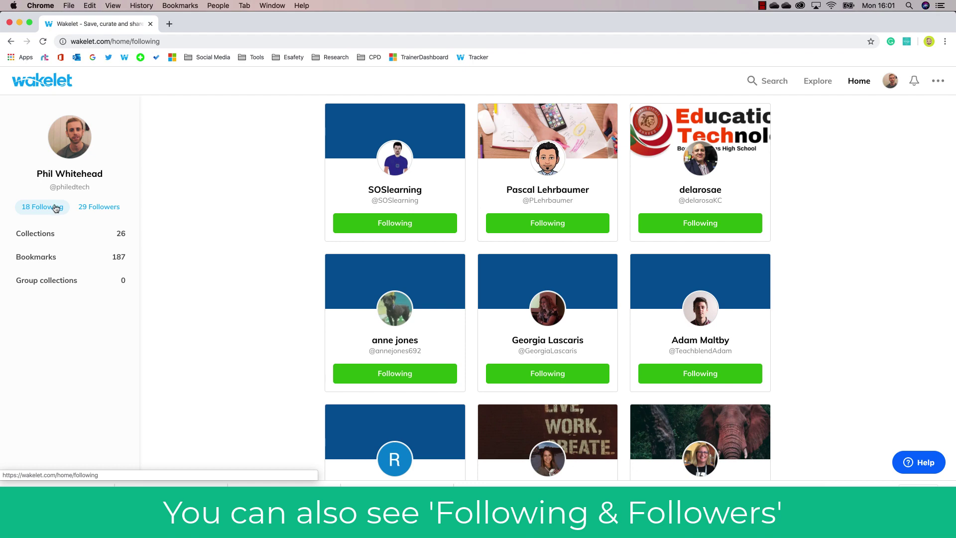
left_click(96, 208)
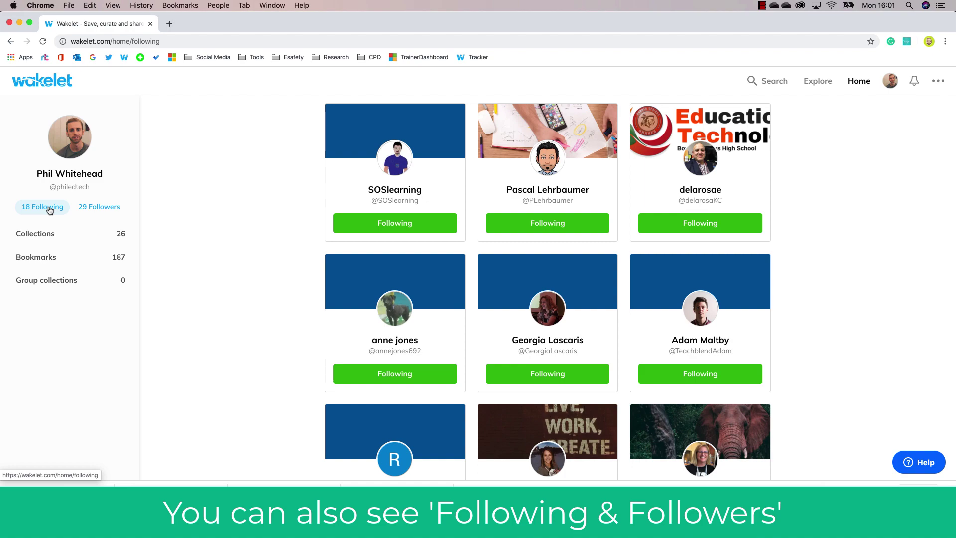
- Open a followed creator's profile and its 'The Ultimate Microsoft EDU Wakelet of Wakelets!' collection
left_click(418, 188)
scroll(389, 235, "down", 5)
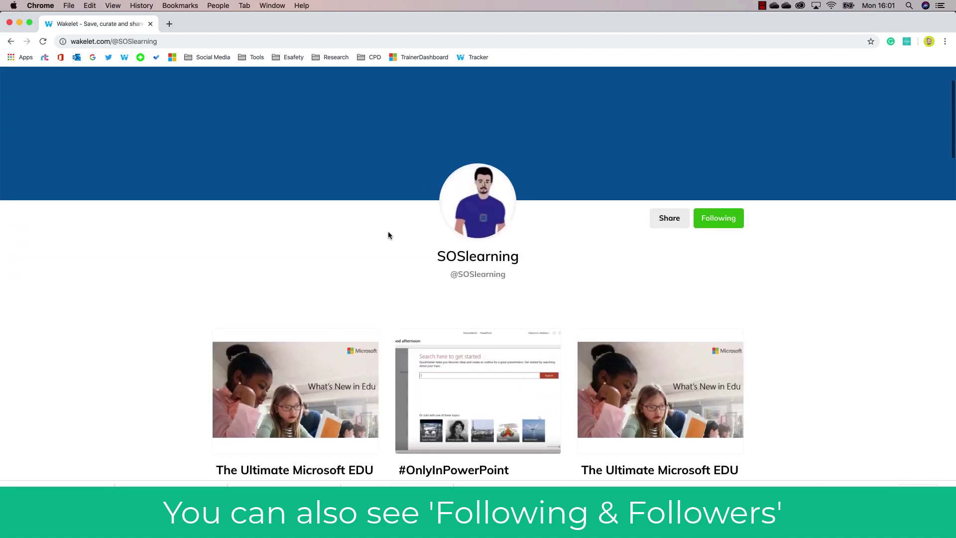
scroll(388, 234, "down", 6)
scroll(389, 235, "up", 10)
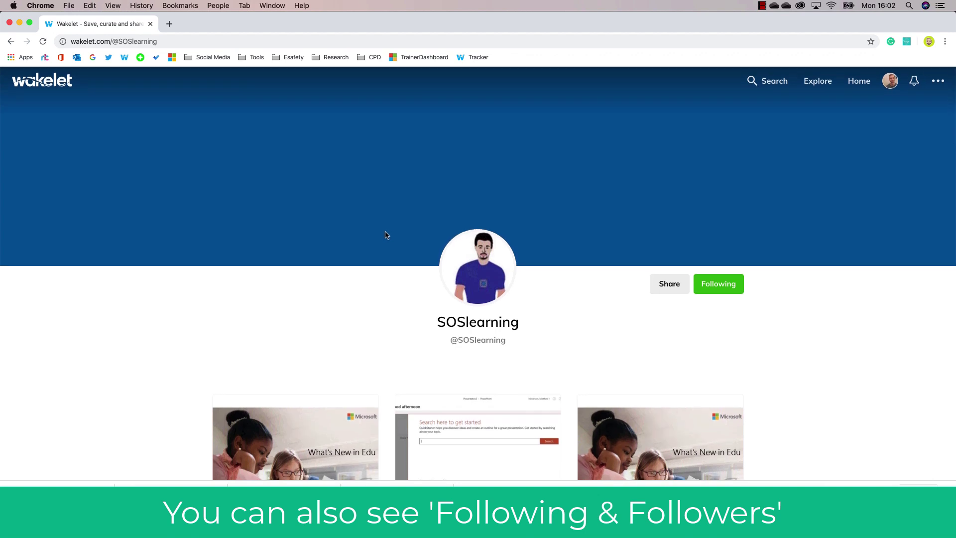
scroll(386, 235, "down", 2)
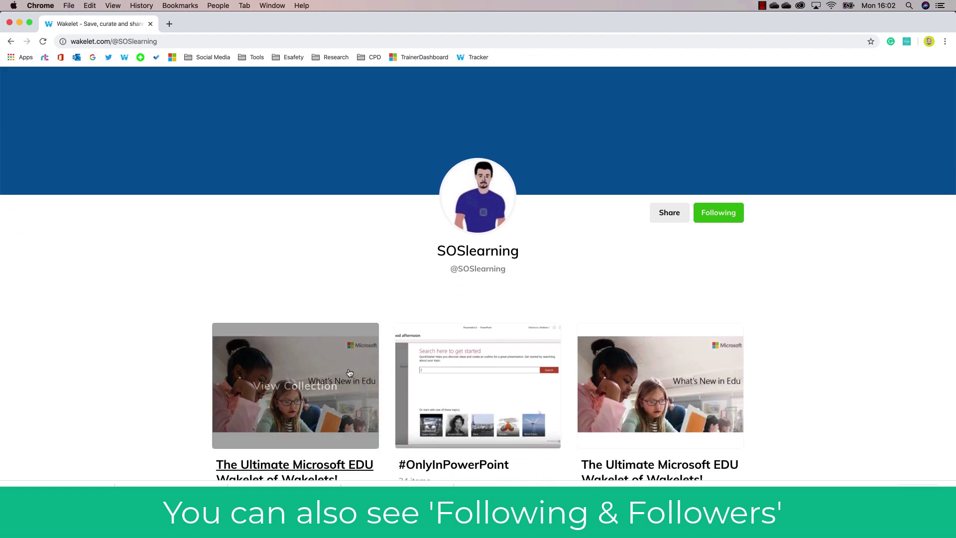
left_click(350, 393)
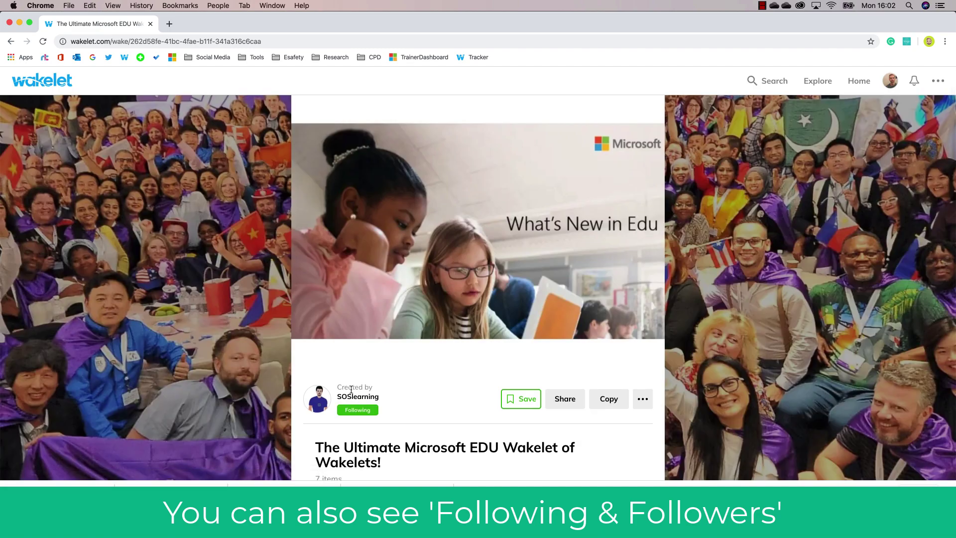